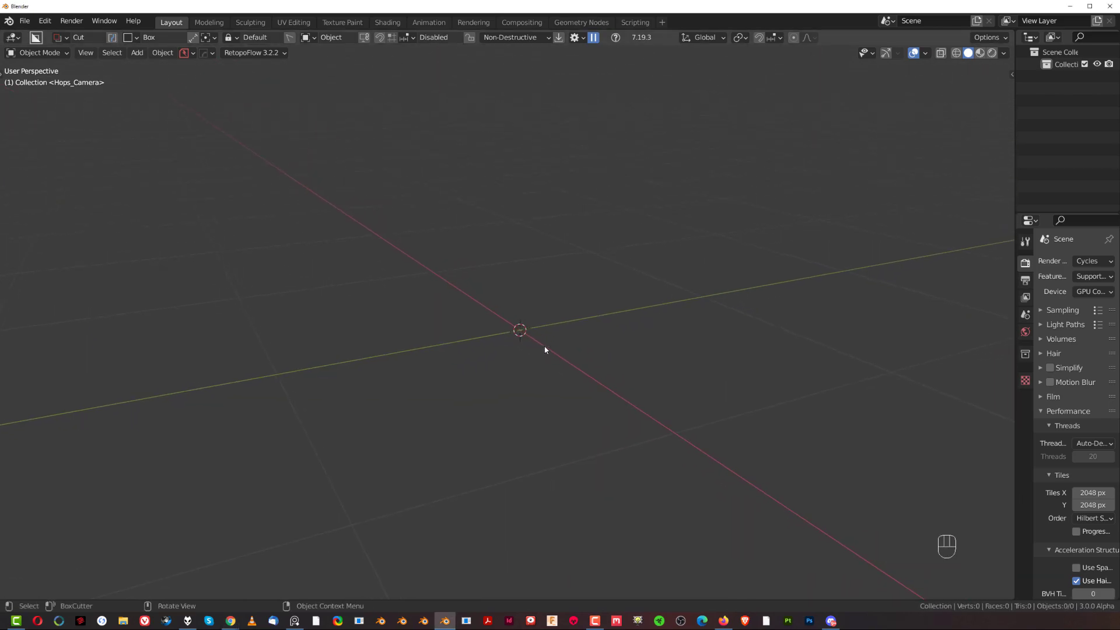
Add a cube mesh and stretch it along Y to about 1.93 times its size.
{"action": "key", "text": "shift+a"}
{"action": "mouse_move", "coordinate": [548, 337]}
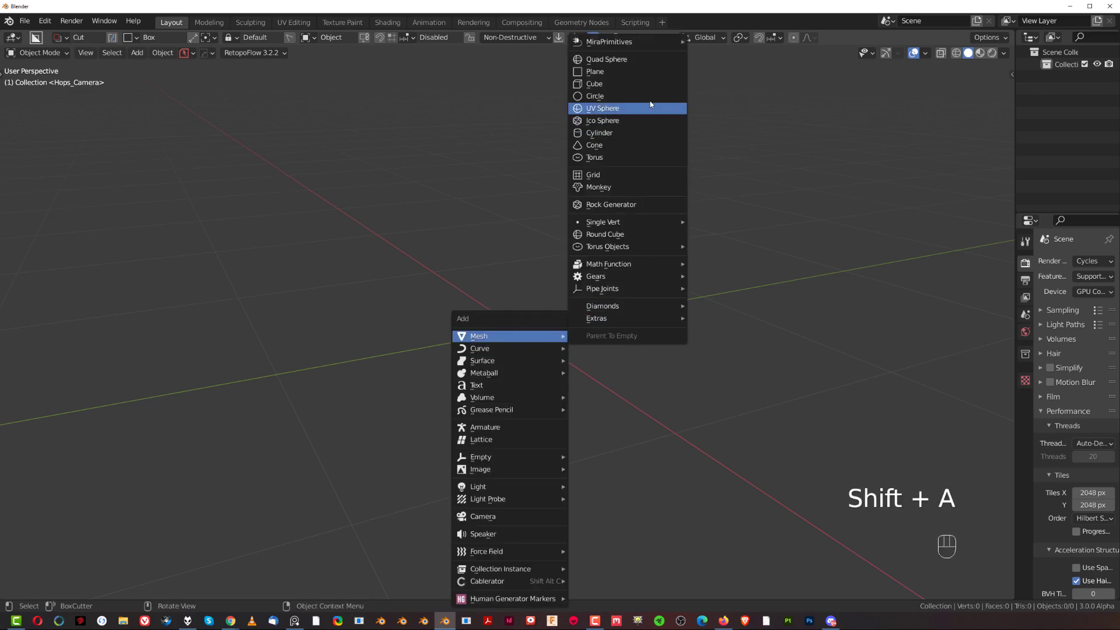
{"action": "left_click", "coordinate": [644, 83]}
{"action": "scroll", "coordinate": [630, 290], "scroll_direction": "down", "scroll_amount": 5}
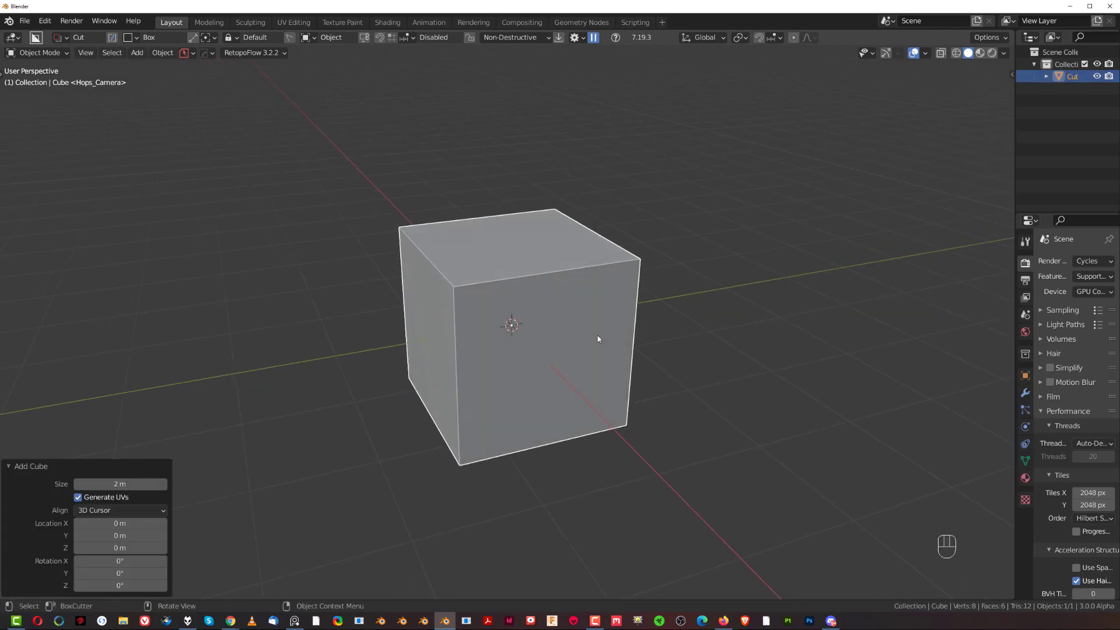
{"action": "key", "text": "s"}
{"action": "key", "text": "y"}
{"action": "left_click", "coordinate": [678, 332]}
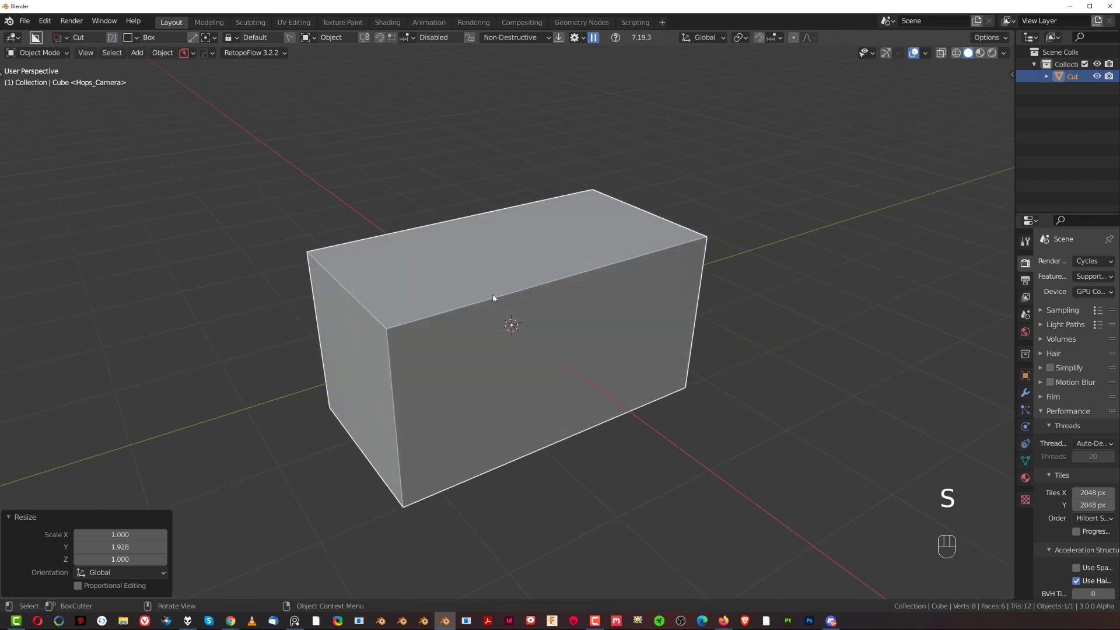
Narrow the box's top face along Y to taper the two ends, and apply the object's scale.
{"action": "key", "text": "Tab"}
{"action": "left_click", "coordinate": [493, 294]}
{"action": "key", "text": "s"}
{"action": "key", "text": "y"}
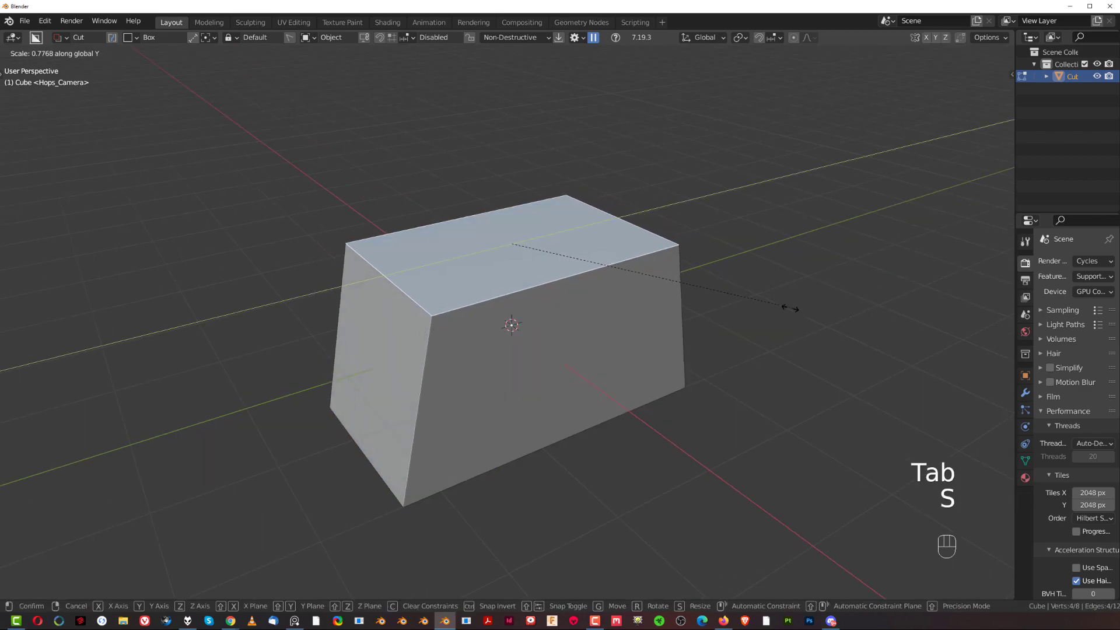
{"action": "left_click", "coordinate": [733, 317]}
{"action": "key", "text": "Tab"}
{"action": "key", "text": "ctrl+a"}
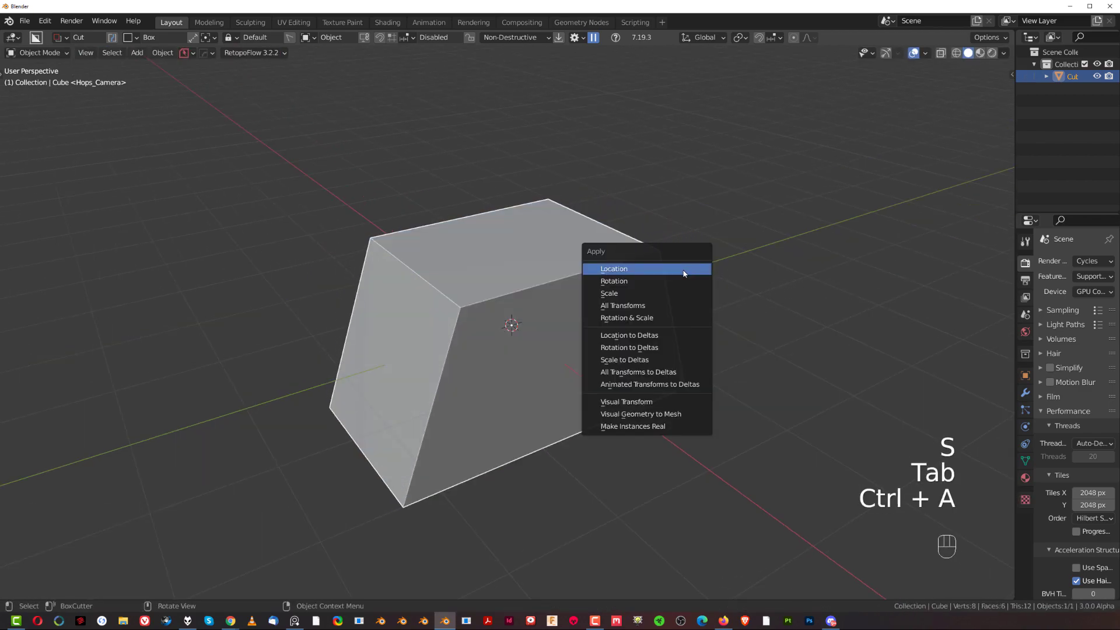
{"action": "left_click", "coordinate": [674, 294]}
Bevel the two short top edges of the tapered box with several segments to round its upper corners.
{"action": "middle_click_drag", "start_coordinate": [556, 360], "coordinate": [530, 327], "text": "shift"}
{"action": "key", "text": "Tab"}
{"action": "key", "text": "ctrl+b"}
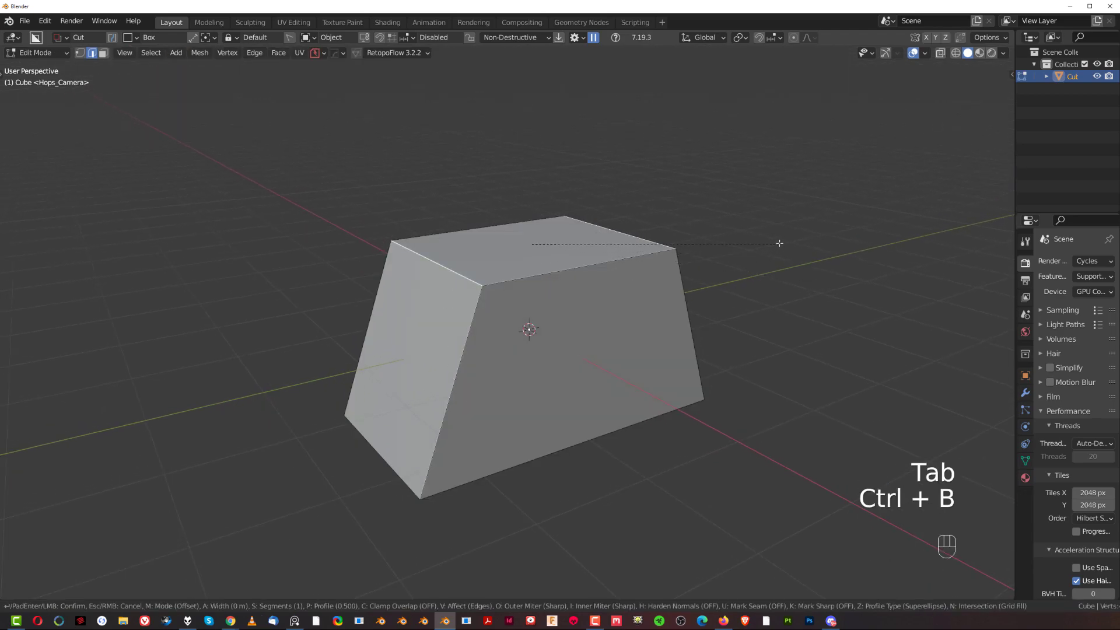
{"action": "left_click", "coordinate": [849, 269]}
Select the edge path up one slanted side, over the top and down the other on the front face, and extract it as a curve.
{"action": "middle_click_drag", "start_coordinate": [537, 370], "coordinate": [507, 350]}
{"action": "left_click", "coordinate": [434, 344]}
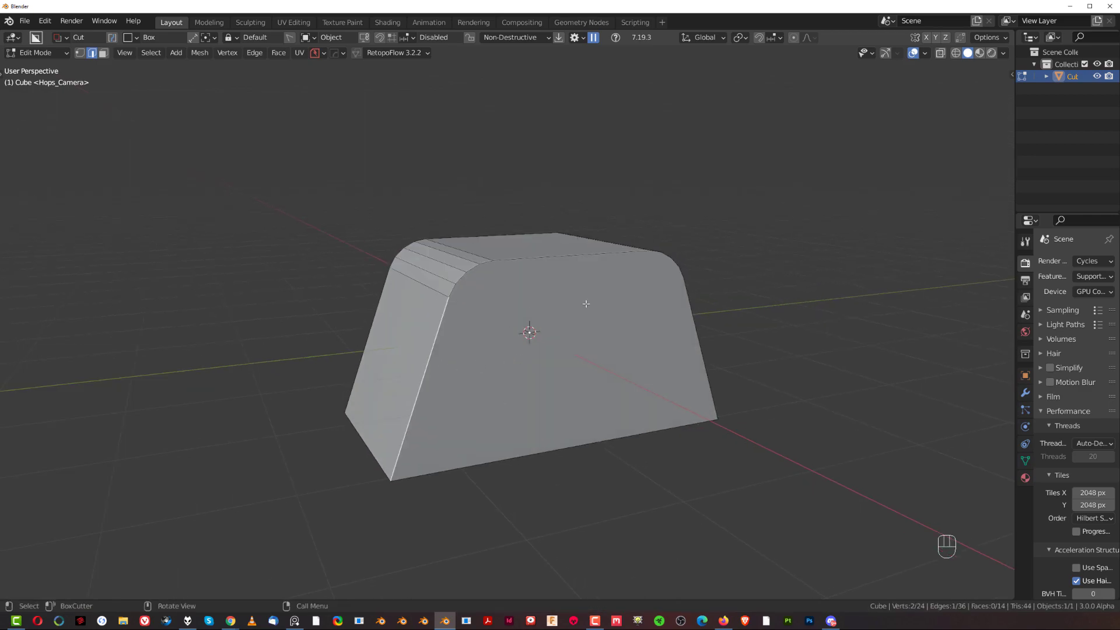
{"action": "left_click", "coordinate": [688, 353], "text": "ctrl"}
{"action": "middle_click_drag", "start_coordinate": [688, 353], "coordinate": [598, 344]}
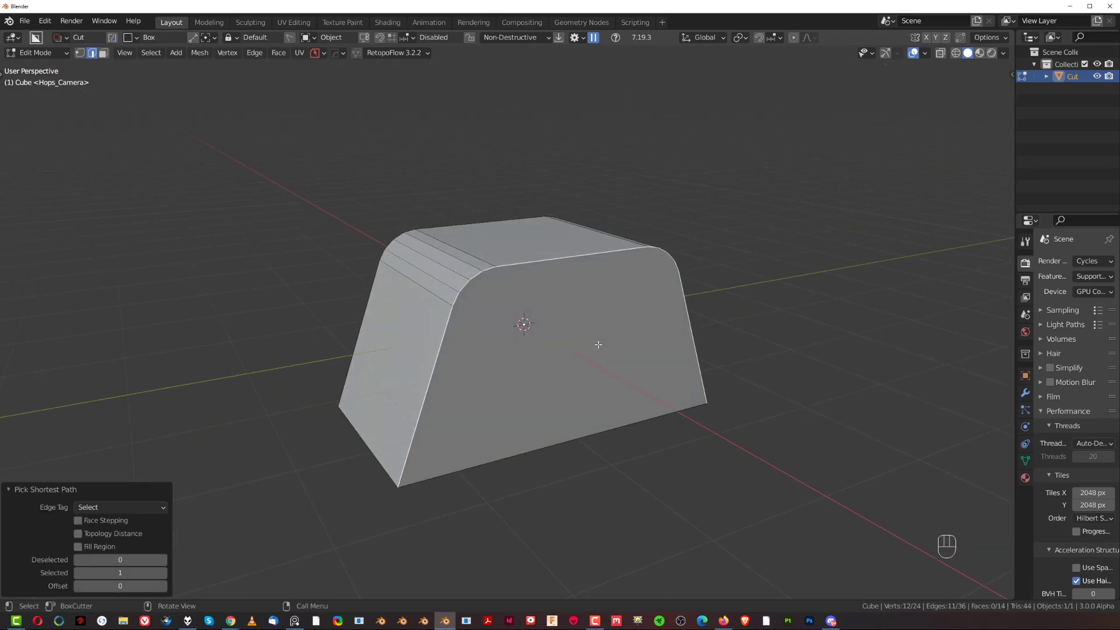
{"action": "key", "text": "q"}
{"action": "key", "text": "q"}
{"action": "left_click", "coordinate": [609, 326]}
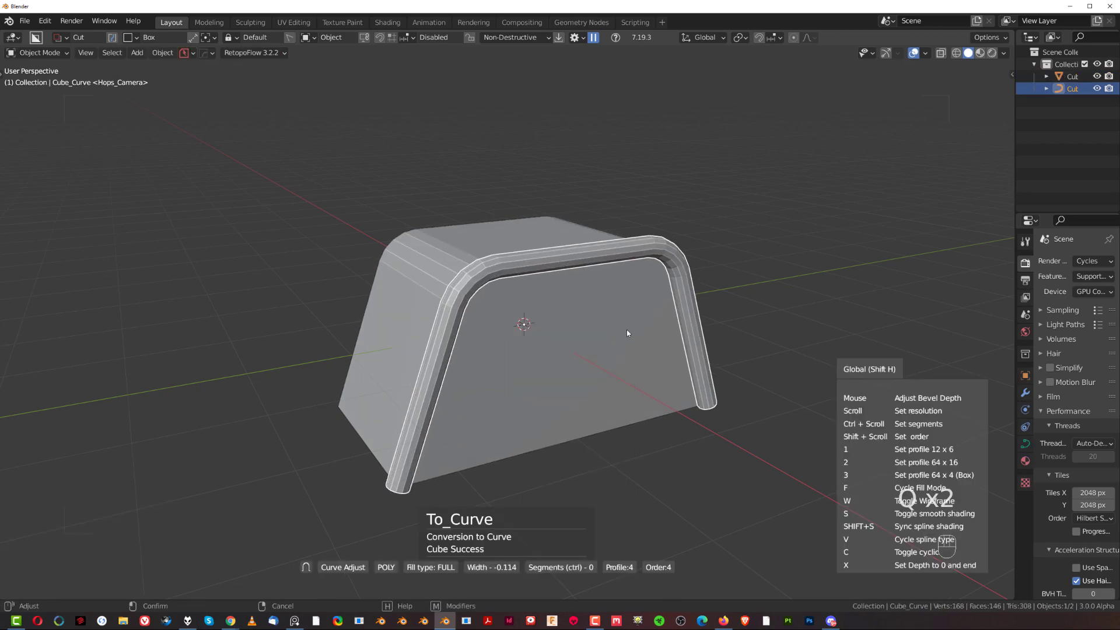
Give the extracted pipe 12 segments and a profile of 6 with a thicker width, and delete the original box.
{"action": "scroll", "coordinate": [635, 336], "scroll_direction": "up", "scroll_amount": 12, "text": "ctrl"}
{"action": "scroll", "coordinate": [635, 334], "scroll_direction": "up", "scroll_amount": 2}
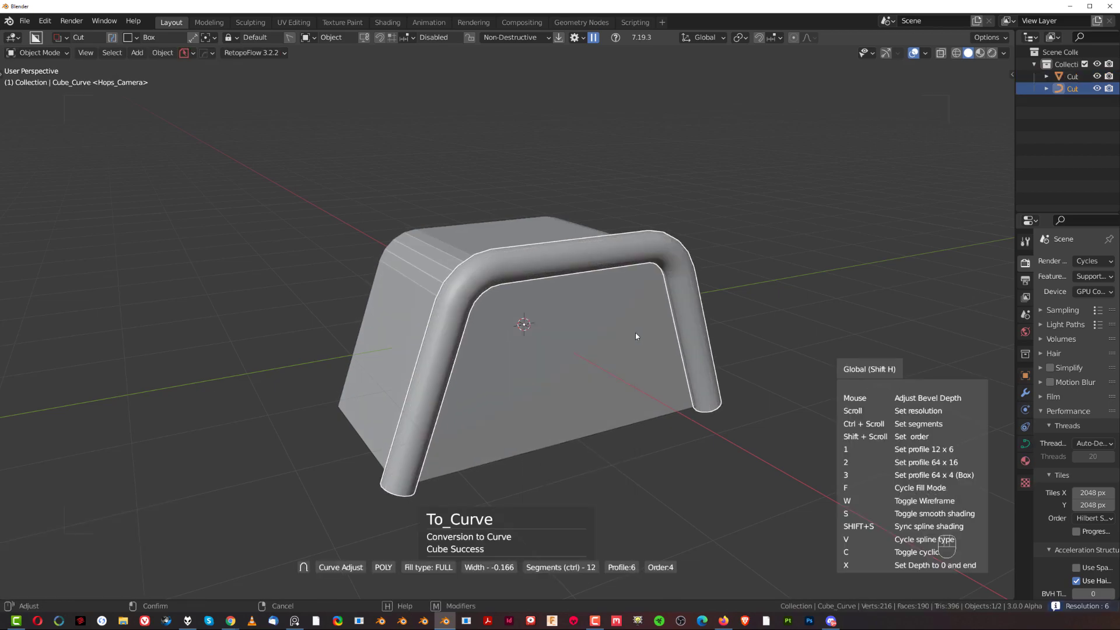
{"action": "left_click", "coordinate": [643, 335]}
{"action": "key", "text": "x"}
{"action": "left_click", "coordinate": [620, 339]}
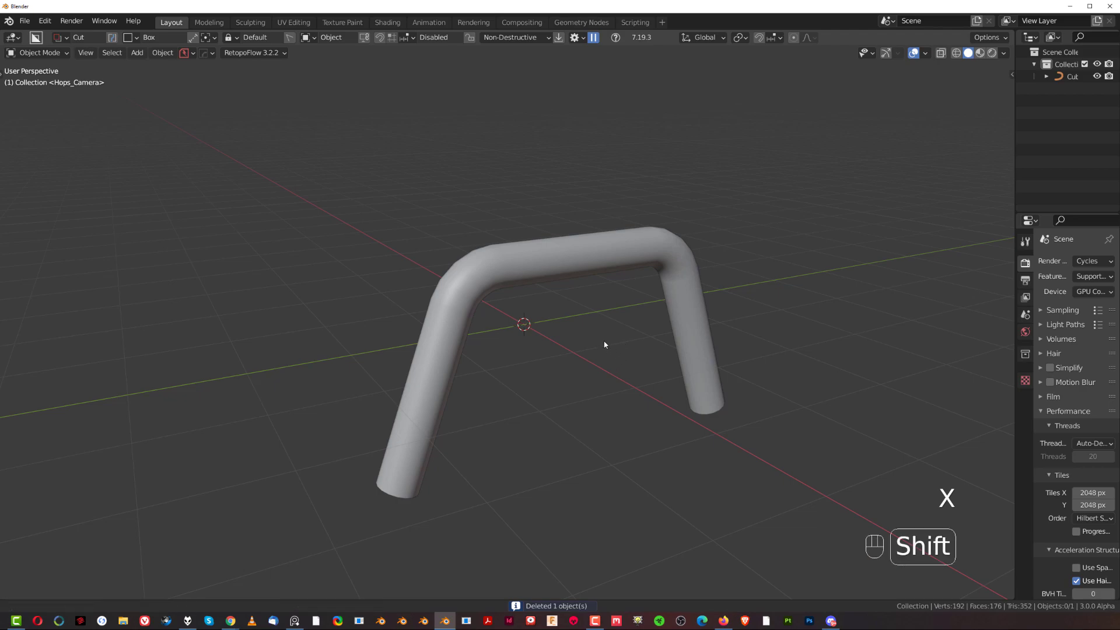
Convert the pipe curve to a mesh with Visual Geometry to Mesh.
{"action": "middle_click_drag", "start_coordinate": [621, 339], "coordinate": [549, 342]}
{"action": "left_click", "coordinate": [518, 271]}
{"action": "mouse_move", "coordinate": [518, 271]}
{"action": "middle_mouse_down"}
{"action": "mouse_move", "coordinate": [517, 304]}
{"action": "mouse_move", "coordinate": [538, 275]}
{"action": "middle_mouse_up"}
{"action": "scroll", "coordinate": [561, 331], "scroll_direction": "up", "scroll_amount": 2}
{"action": "key", "text": "ctrl+a"}
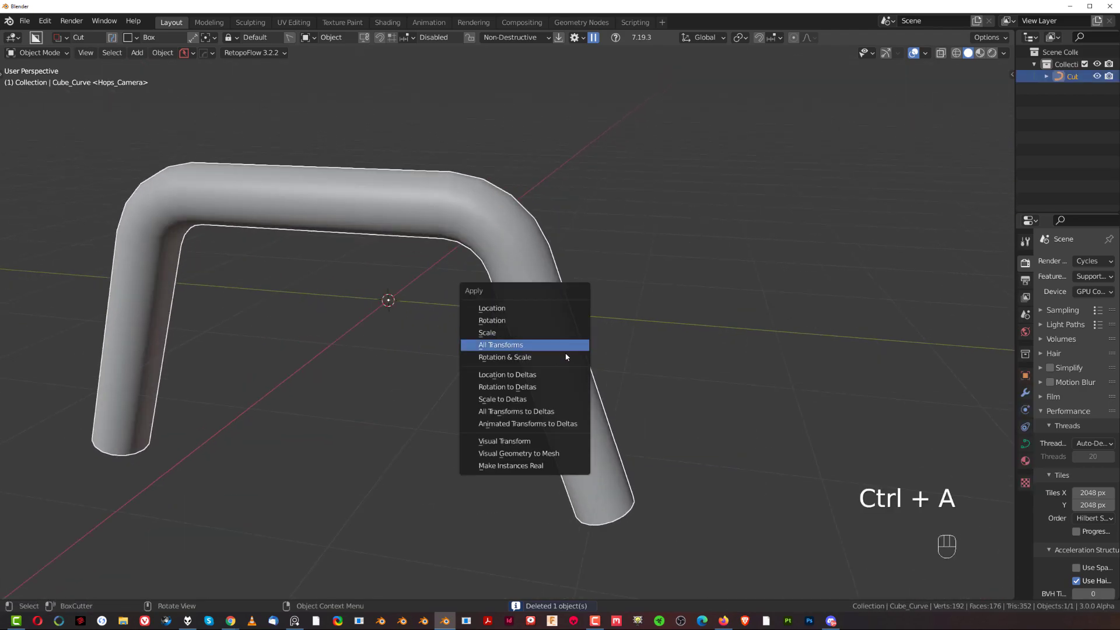
{"action": "left_click", "coordinate": [561, 458]}
In right orthographic view, add a loop cut midway along the pipe's right leg and bevel it into a band with a width of about 0.0865 m.
{"action": "middle_click_drag", "start_coordinate": [600, 450], "coordinate": [593, 387]}
{"action": "key", "text": "KP_5"}
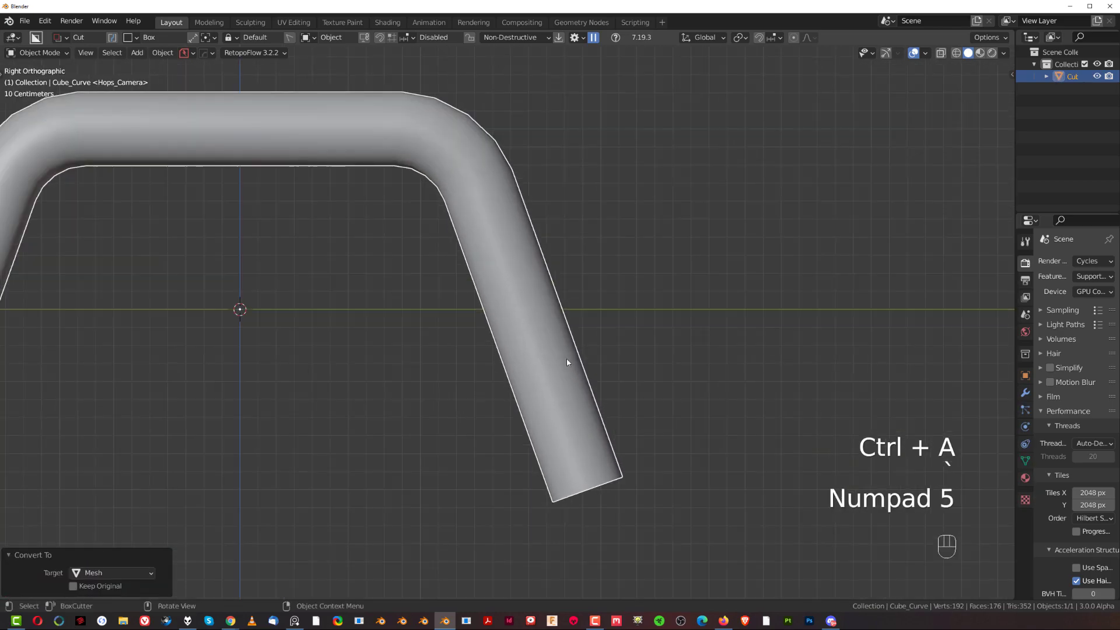
{"action": "key", "text": "Tab"}
{"action": "scroll", "coordinate": [584, 503], "scroll_direction": "down", "scroll_amount": 3}
{"action": "key", "text": "ctrl+r"}
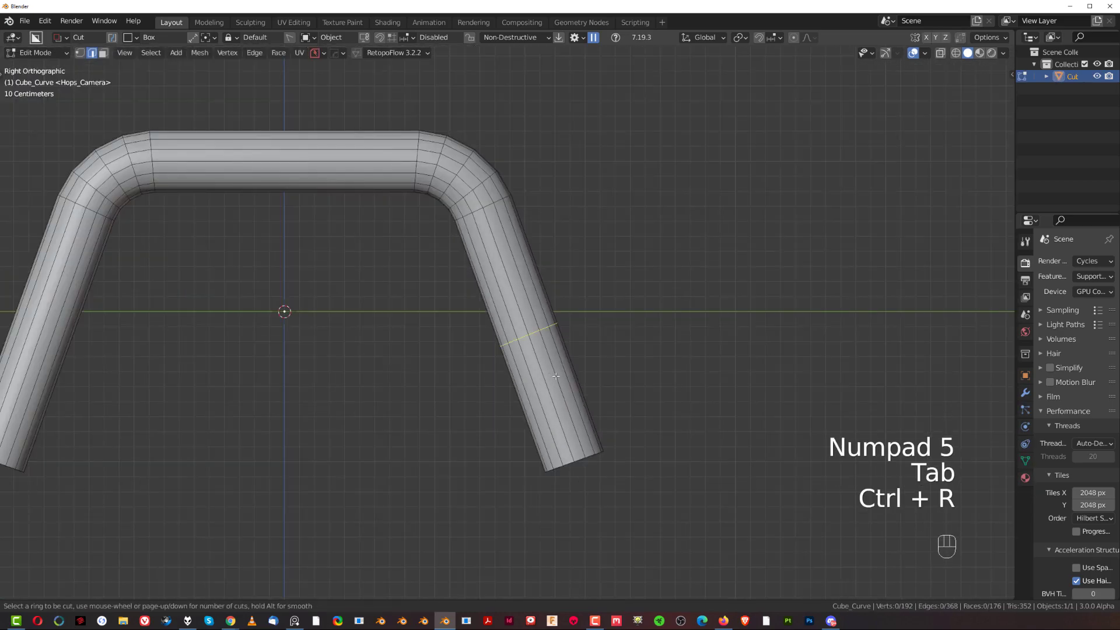
{"action": "left_click", "coordinate": [544, 343]}
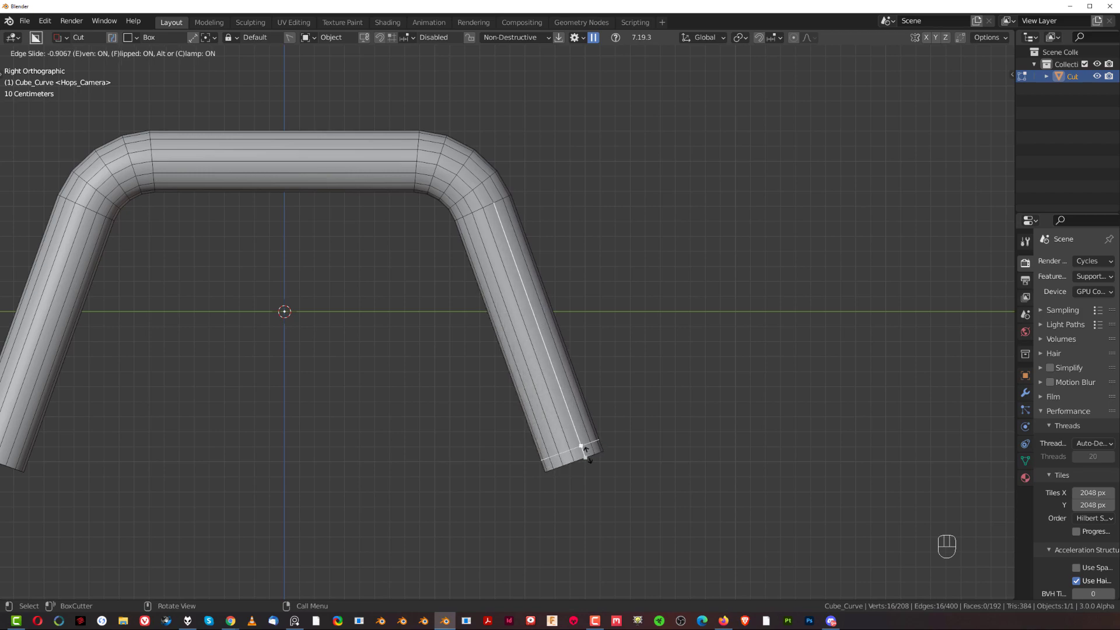
{"action": "left_click", "coordinate": [549, 337]}
{"action": "key", "text": "ctrl+b"}
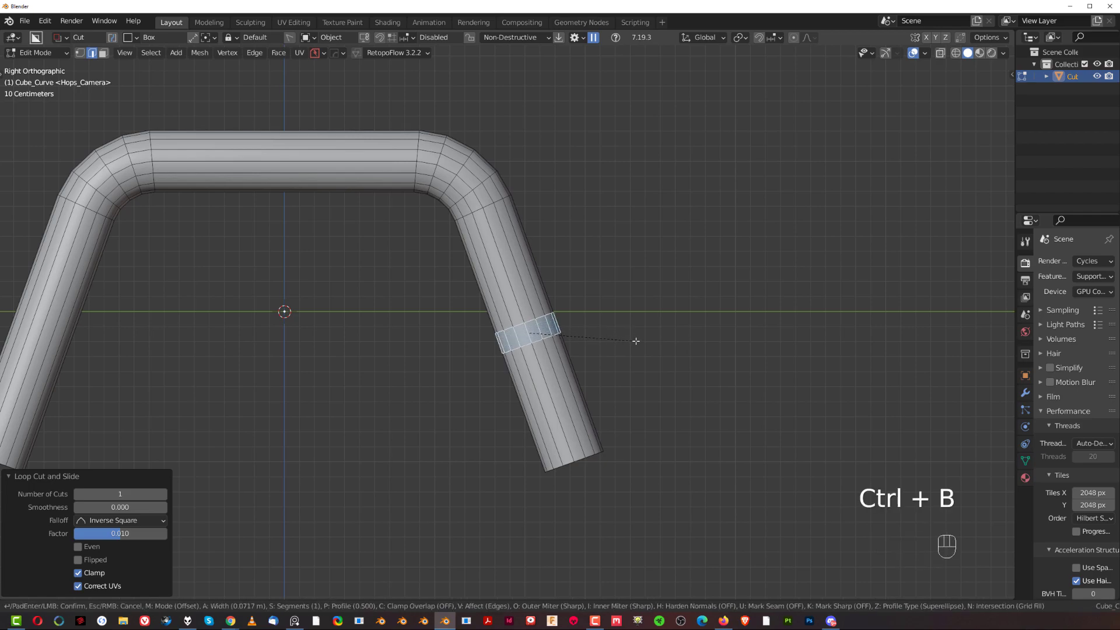
{"action": "left_click", "coordinate": [637, 339]}
Run EM_Macro's Panel Face on the selected band to raise it into a flange around the pipe.
{"action": "key", "text": "q"}
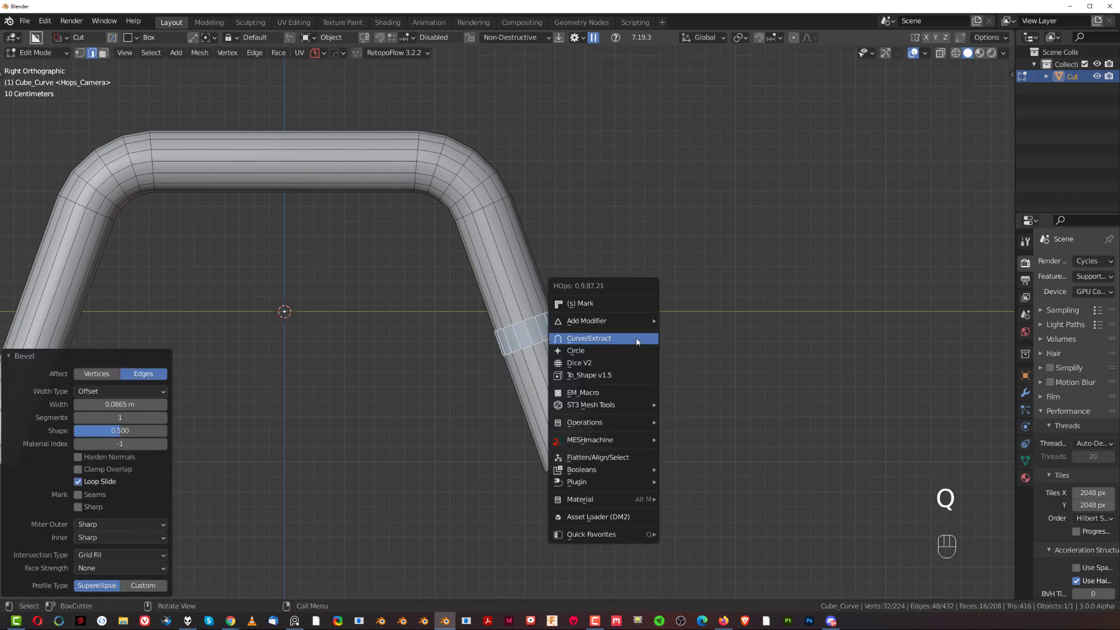
{"action": "left_click", "coordinate": [621, 393]}
{"action": "left_click", "coordinate": [638, 392]}
Add a centred loop cut around the flange's outer rim and bevel it into a narrow strip with a width of about 0.008 m.
{"action": "middle_click_drag", "start_coordinate": [587, 302], "coordinate": [604, 373]}
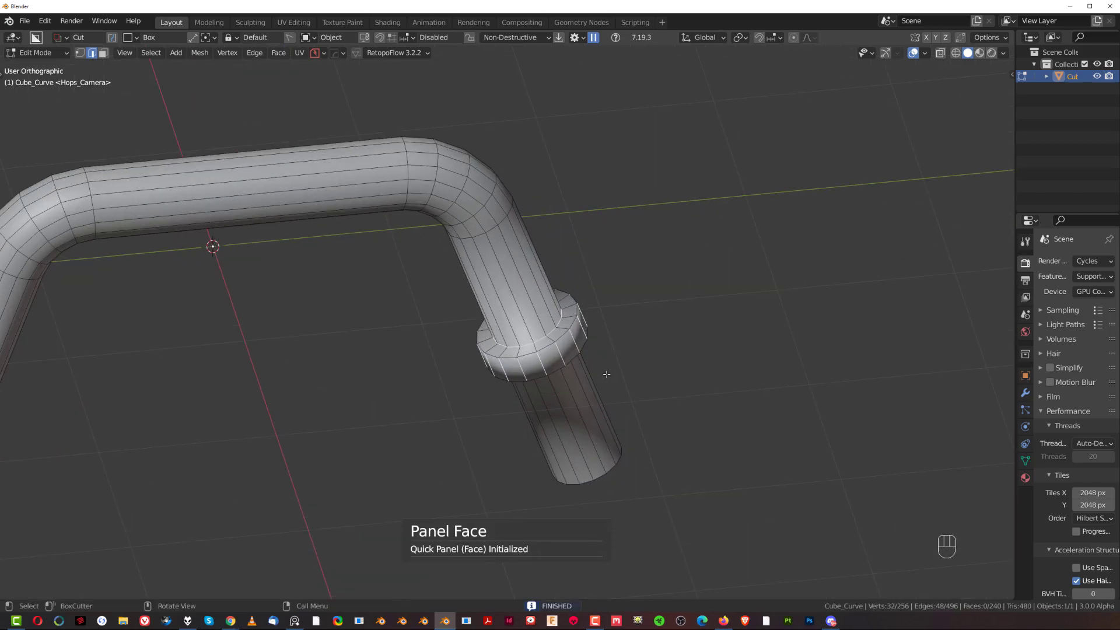
{"action": "scroll", "coordinate": [613, 373], "scroll_direction": "up", "scroll_amount": 4}
{"action": "key", "text": "ctrl+r"}
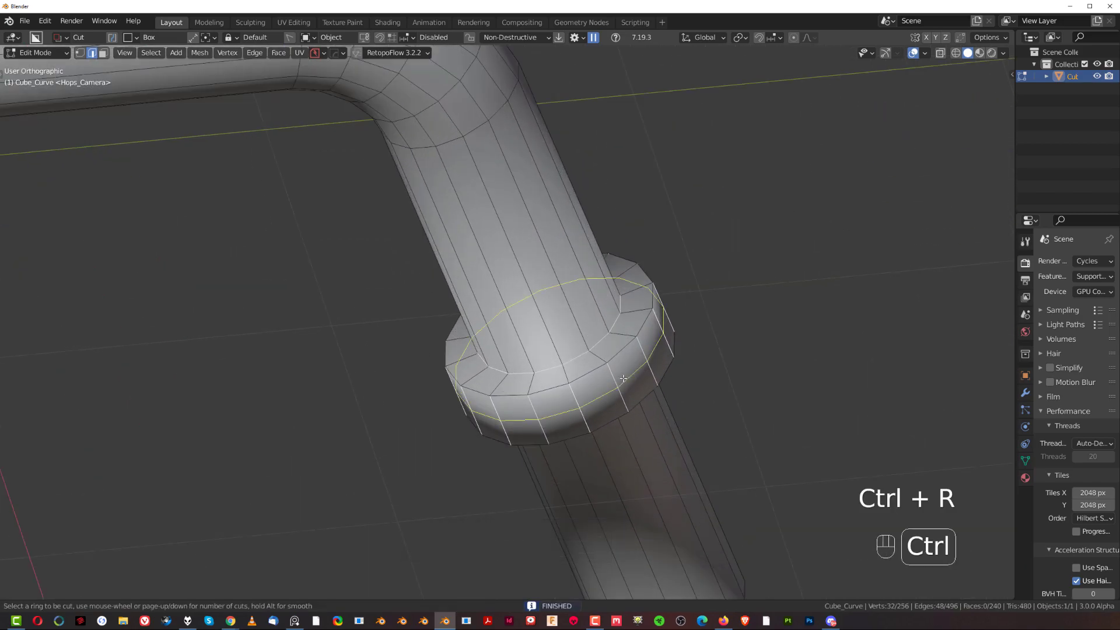
{"action": "left_click", "coordinate": [636, 386]}
{"action": "right_click", "coordinate": [684, 371]}
{"action": "key", "text": "ctrl+b"}
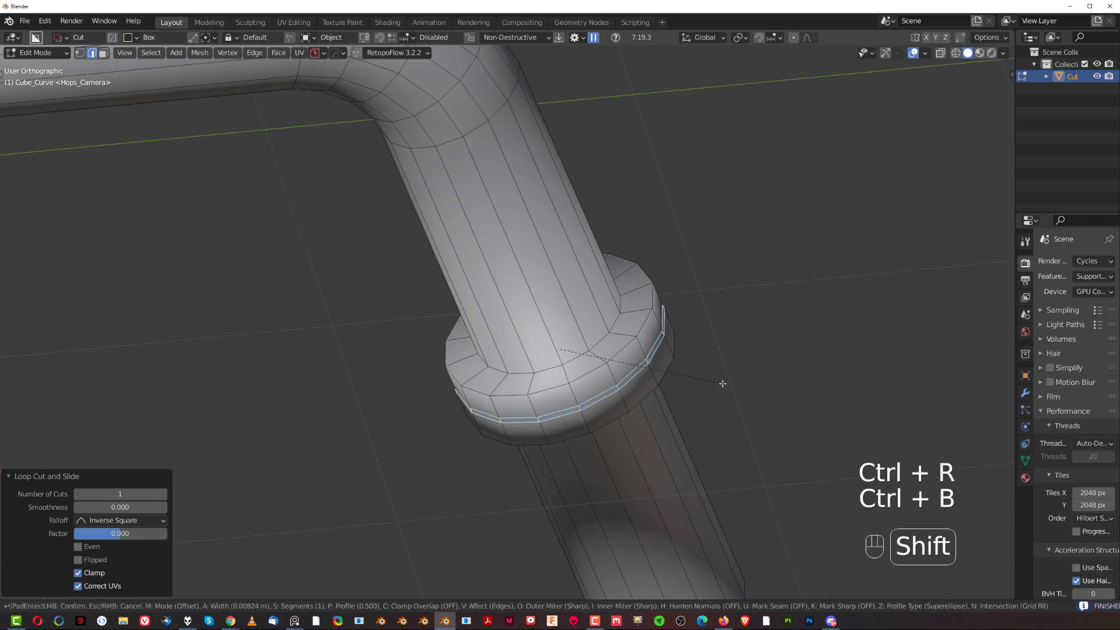
{"action": "left_click", "coordinate": [721, 383]}
Run EM_Macro on the narrow strip to form a groove around the flange, and give the pipe object's sharp edges a small bevel.
{"action": "key", "text": "q"}
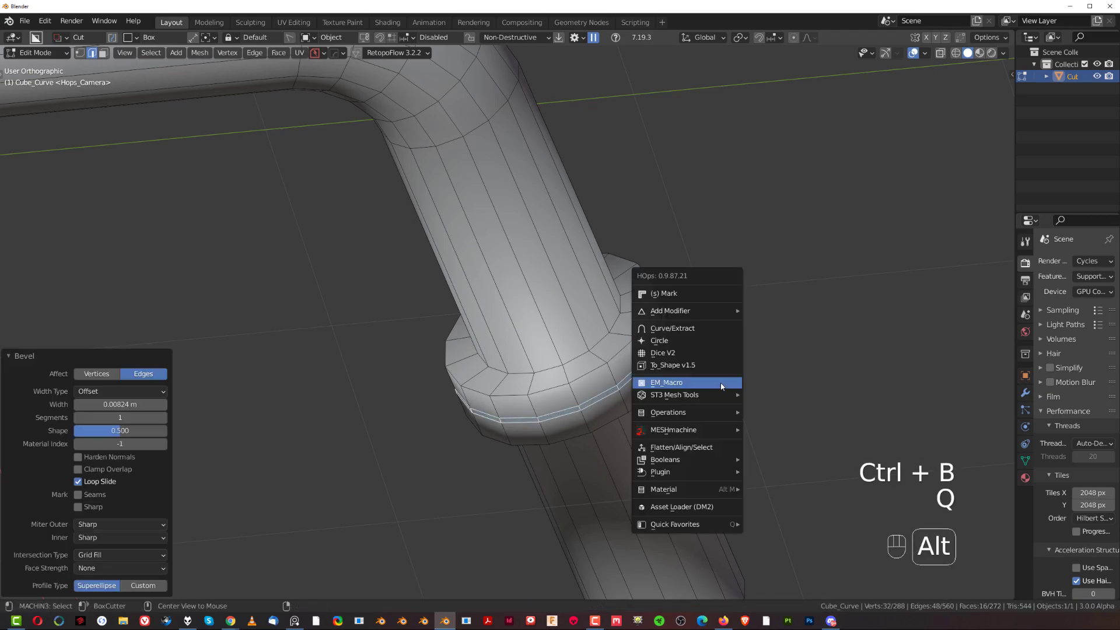
{"action": "left_click", "coordinate": [722, 385]}
{"action": "key", "text": "Tab"}
{"action": "scroll", "coordinate": [646, 307], "scroll_direction": "down", "scroll_amount": 3}
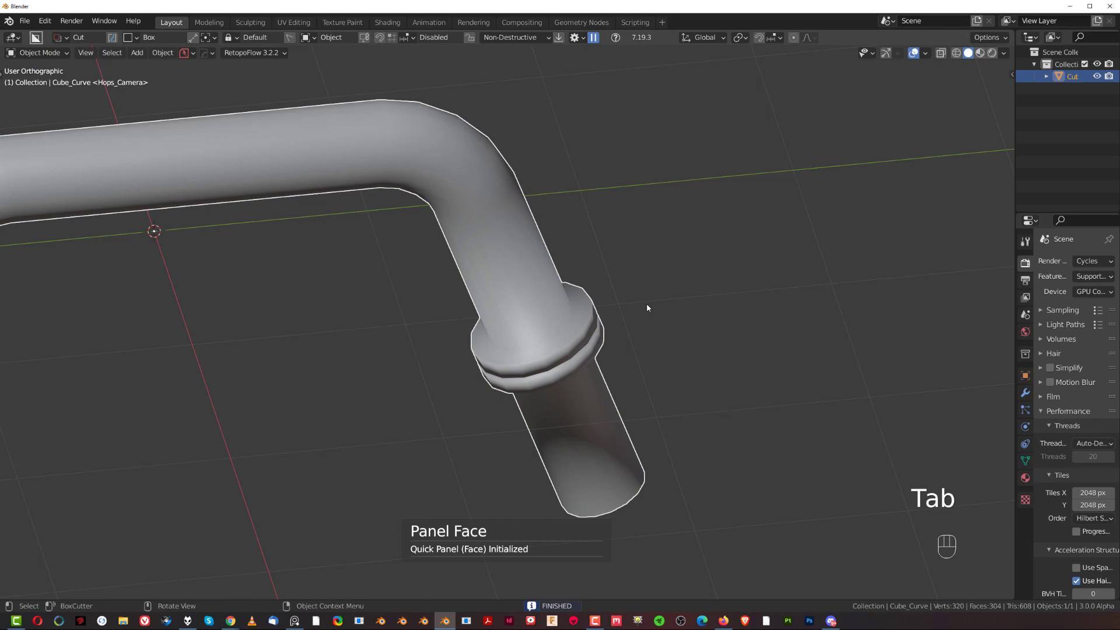
{"action": "key", "text": "q"}
{"action": "left_click", "coordinate": [643, 316]}
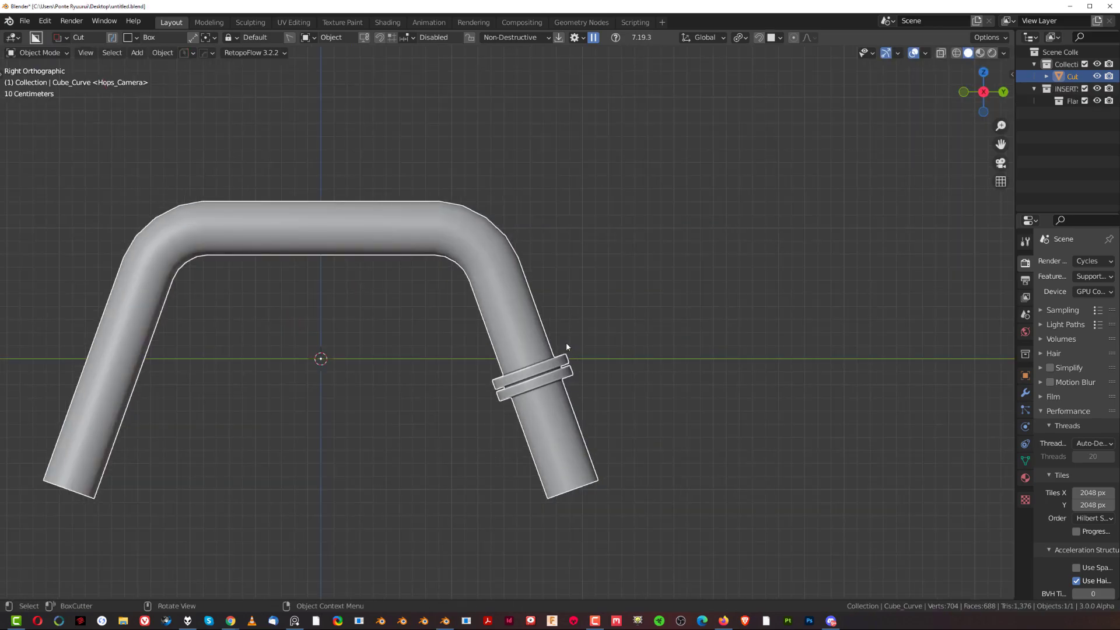
Open the KIT OPS insert library for the pipe and switch to the HardOps-Inserts category.
{"action": "scroll", "coordinate": [566, 346], "scroll_direction": "up", "scroll_amount": 5}
{"action": "middle_click_drag", "start_coordinate": [534, 261], "coordinate": [601, 340]}
{"action": "scroll", "coordinate": [583, 342], "scroll_direction": "up", "scroll_amount": 2}
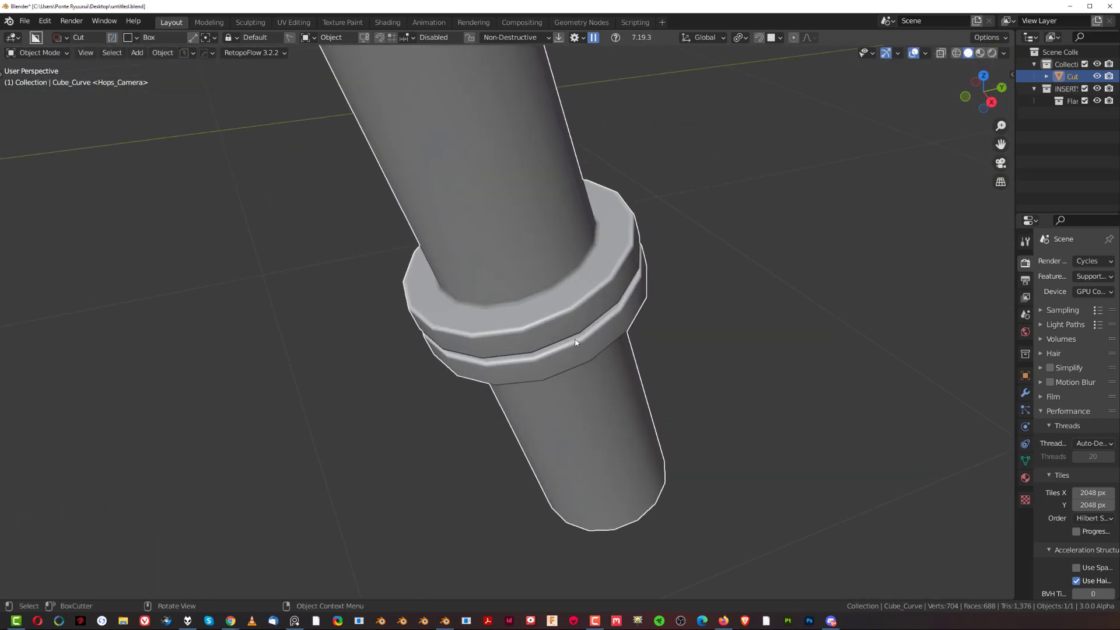
{"action": "scroll", "coordinate": [575, 343], "scroll_direction": "up", "scroll_amount": 1}
{"action": "key", "text": "q"}
{"action": "left_click", "coordinate": [591, 288]}
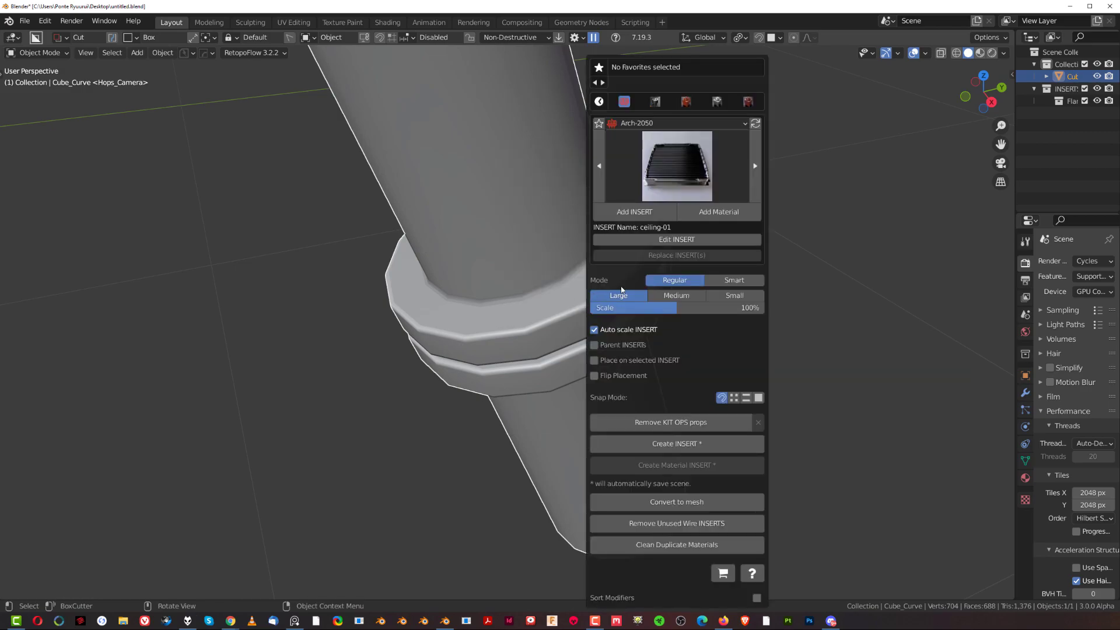
{"action": "left_click", "coordinate": [685, 123]}
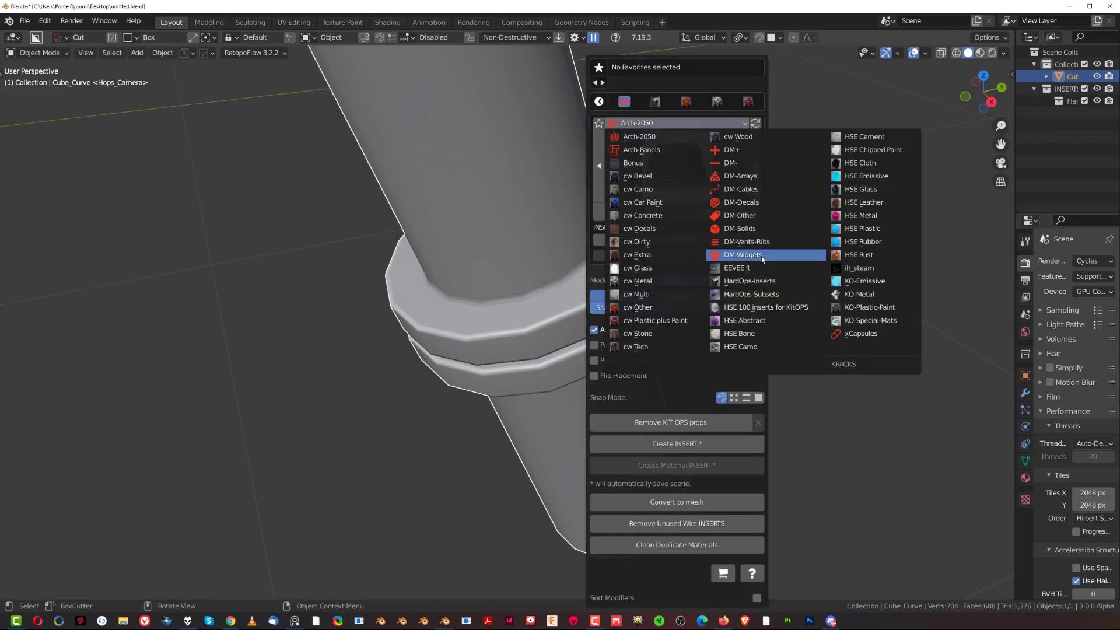
{"action": "left_click", "coordinate": [740, 282]}
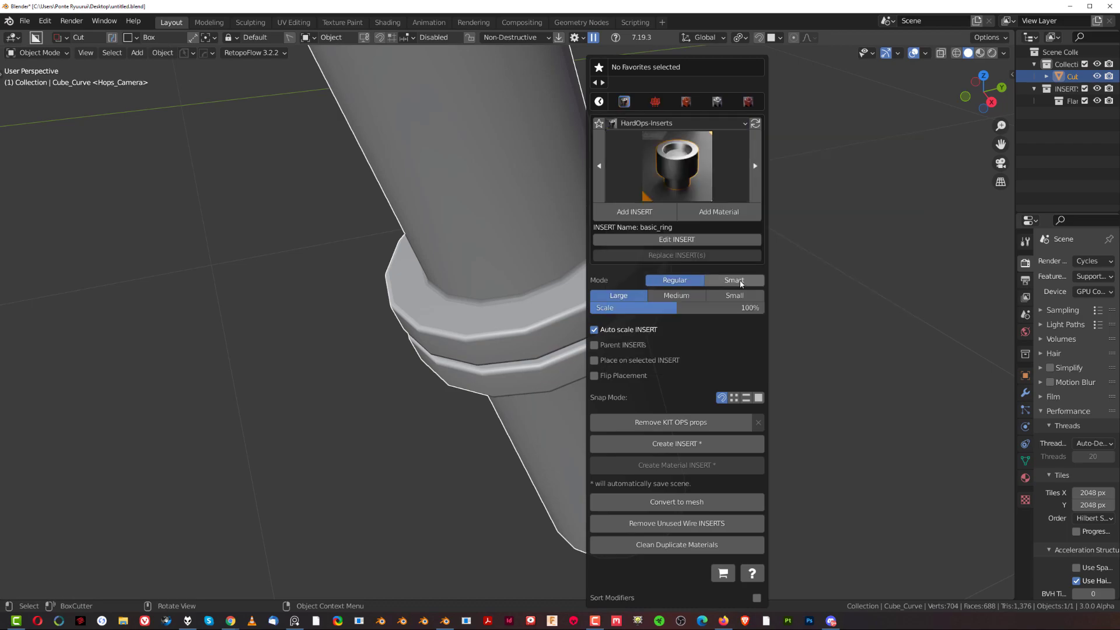
Try placing the basic_ring insert on the flange's upper face, and delete it.
{"action": "left_click", "coordinate": [642, 221]}
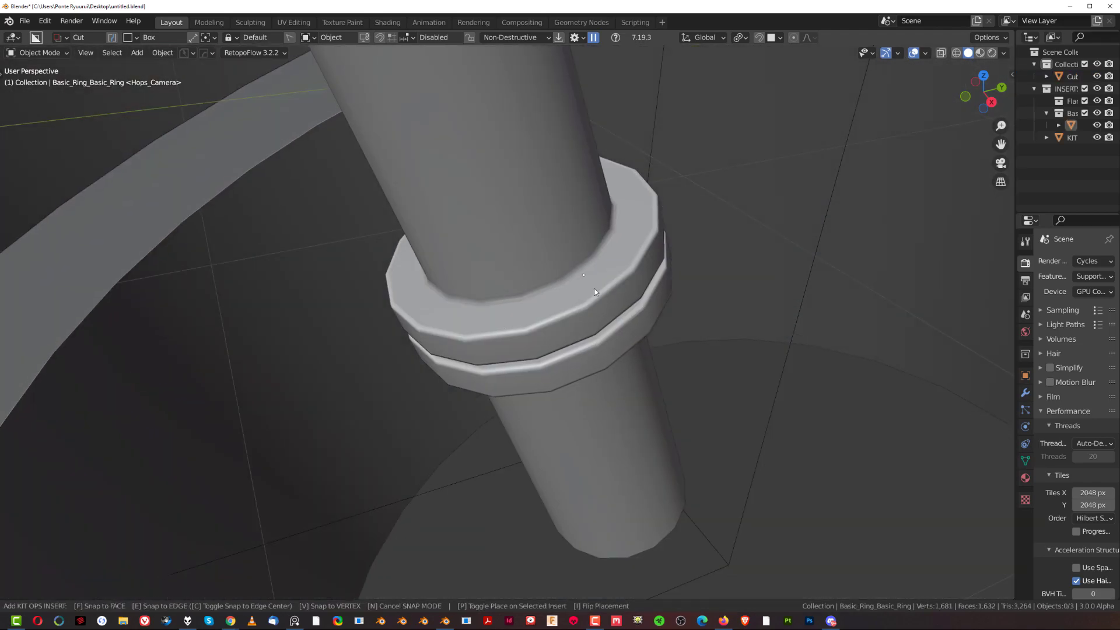
{"action": "left_click", "coordinate": [604, 281]}
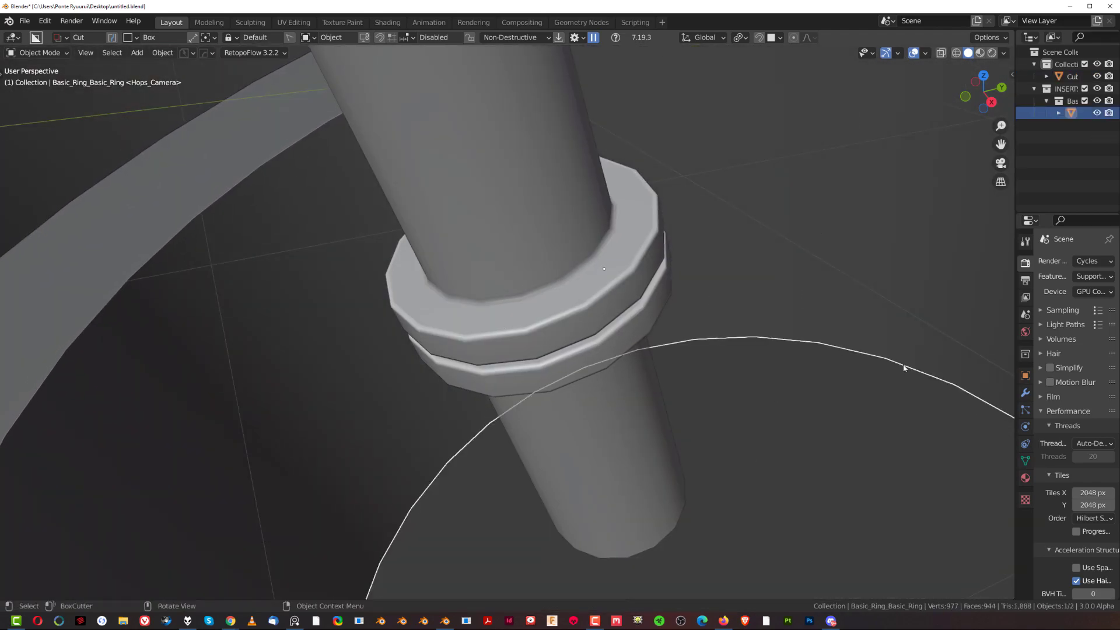
{"action": "key", "text": "s"}
{"action": "right_click", "coordinate": [656, 313]}
{"action": "key", "text": "Delete"}
With the pipe selected, place the Flange_Cap insert on the flange's upper face and scale it down to about 0.078.
{"action": "left_click", "coordinate": [614, 279]}
{"action": "key", "text": "q"}
{"action": "left_click", "coordinate": [614, 279]}
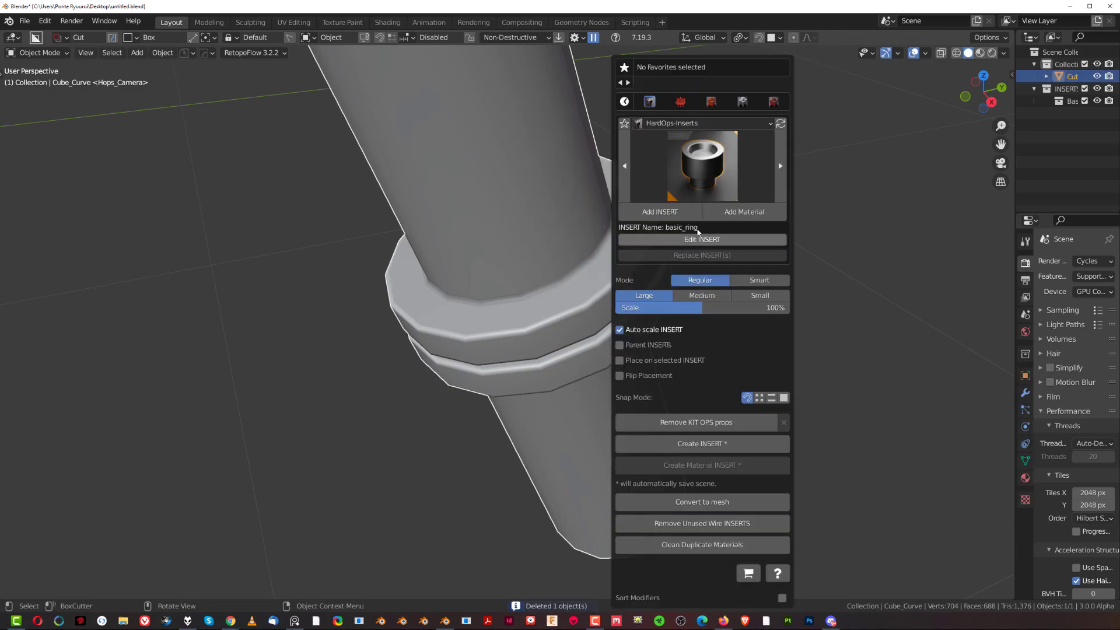
{"action": "left_click", "coordinate": [725, 177]}
{"action": "left_click", "coordinate": [554, 335]}
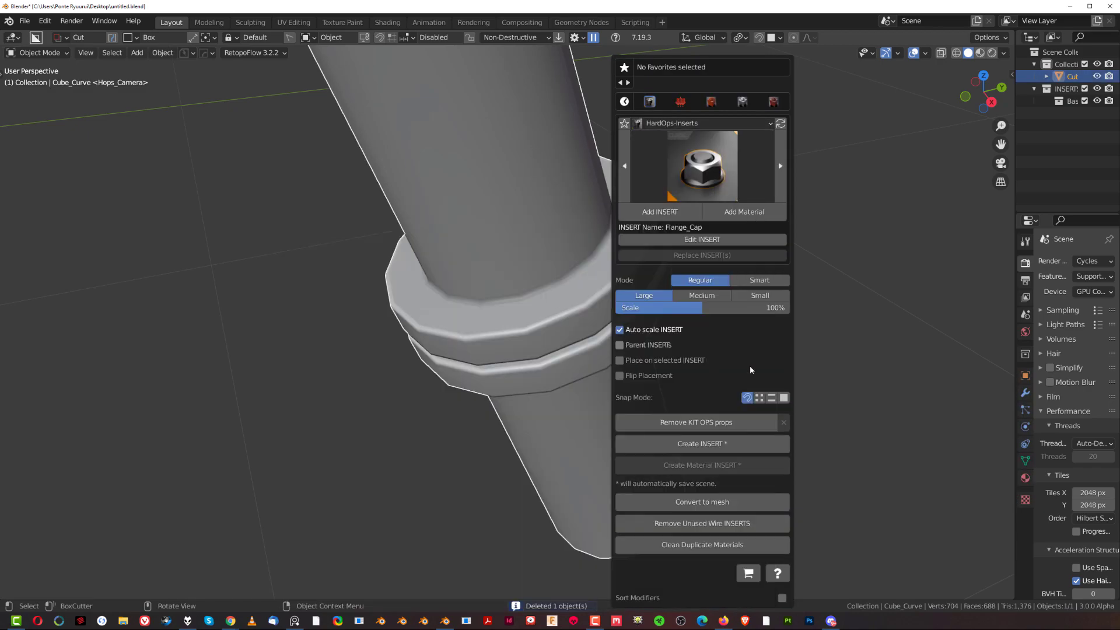
{"action": "left_click", "coordinate": [665, 216]}
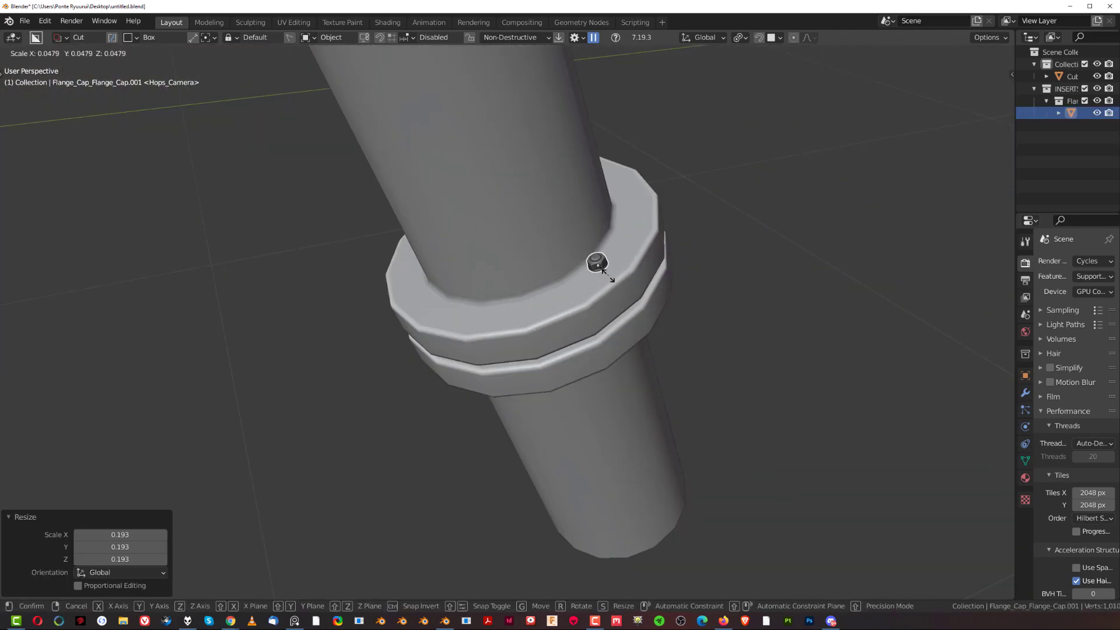
{"action": "left_click", "coordinate": [620, 277]}
Shrink the flange cap bolt further by a factor of about 0.57 to fit the flange's rim.
{"action": "scroll", "coordinate": [695, 278], "scroll_direction": "up", "scroll_amount": 4}
{"action": "middle_click_drag", "start_coordinate": [729, 244], "coordinate": [618, 365], "text": "shift"}
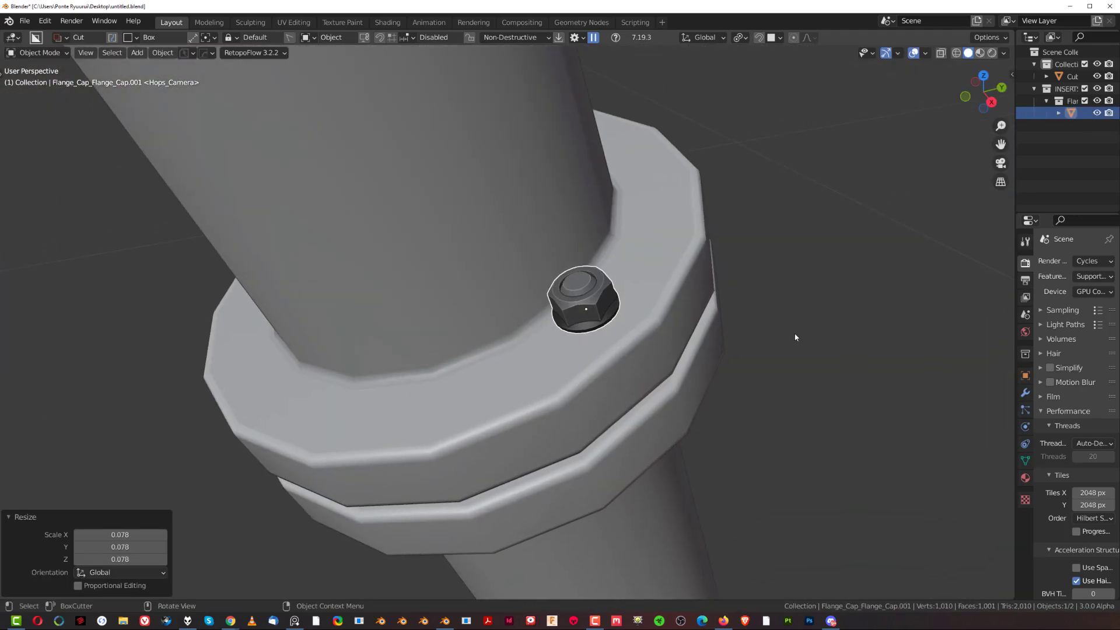
{"action": "key", "text": "s"}
{"action": "left_click", "coordinate": [702, 324]}
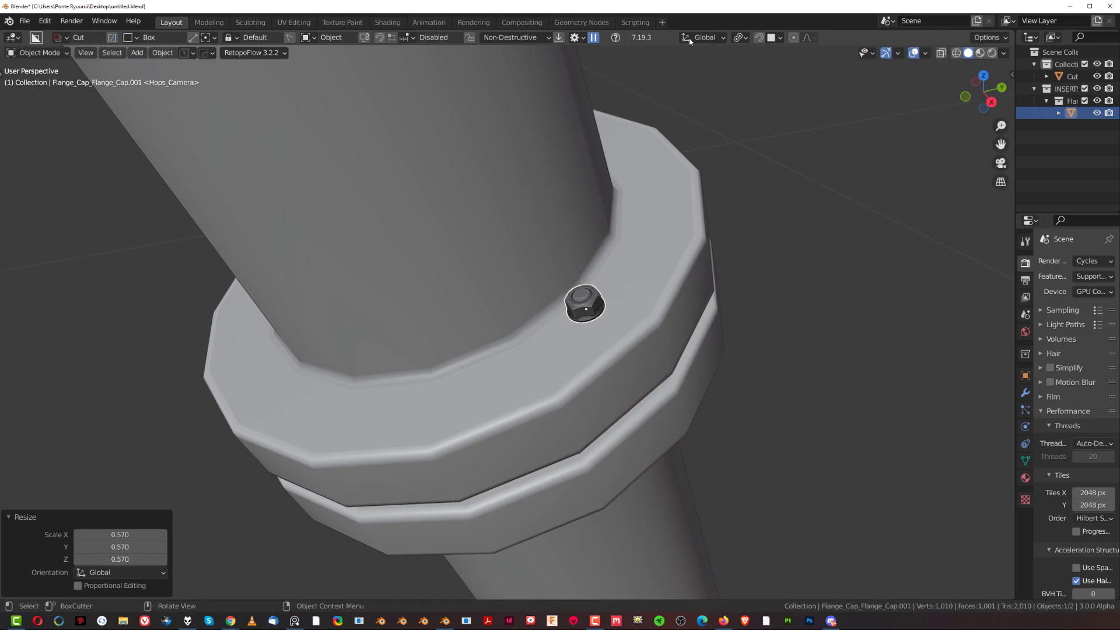
Check the Face snapping options, slide the bolt along the flange's upper face, and scale it up by about 1.417.
{"action": "left_click", "coordinate": [769, 39]}
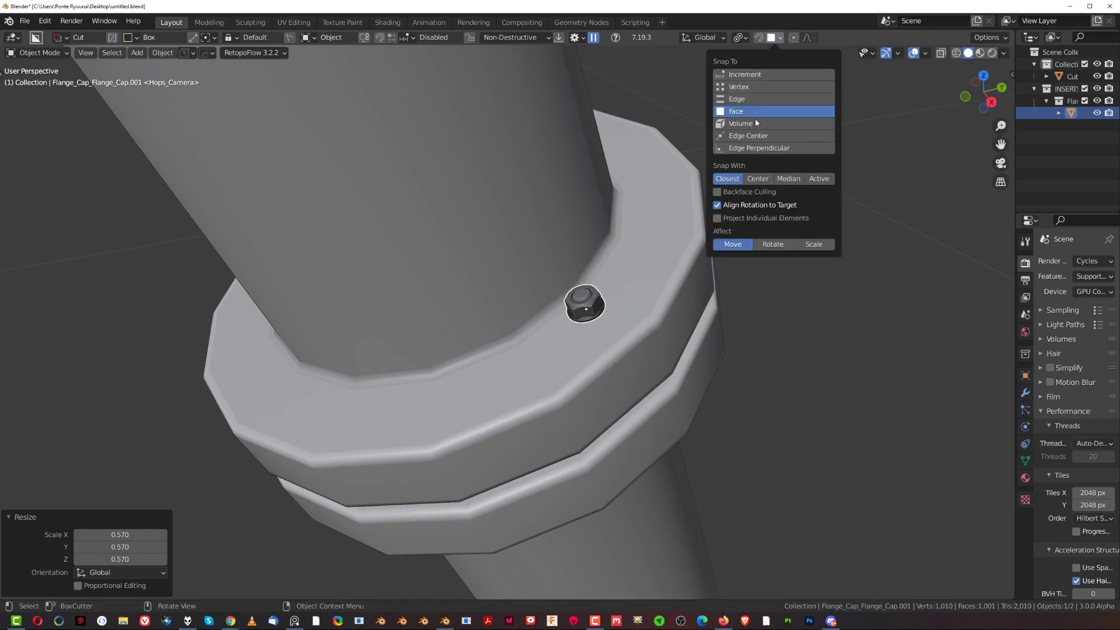
{"action": "key", "text": "g"}
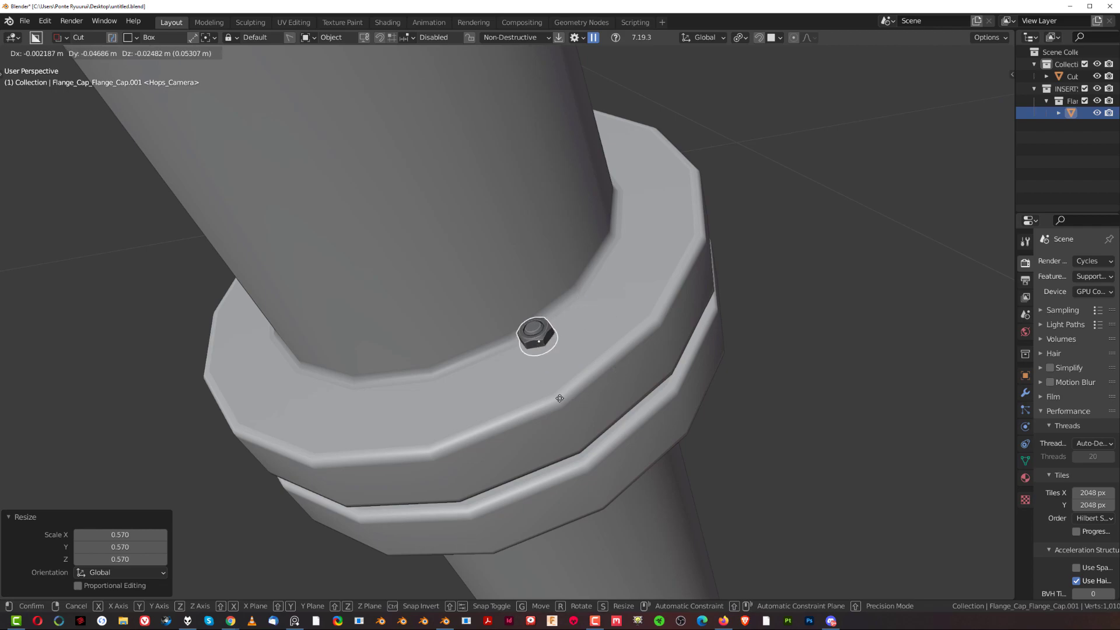
{"action": "left_click", "coordinate": [475, 409]}
{"action": "key", "text": "s"}
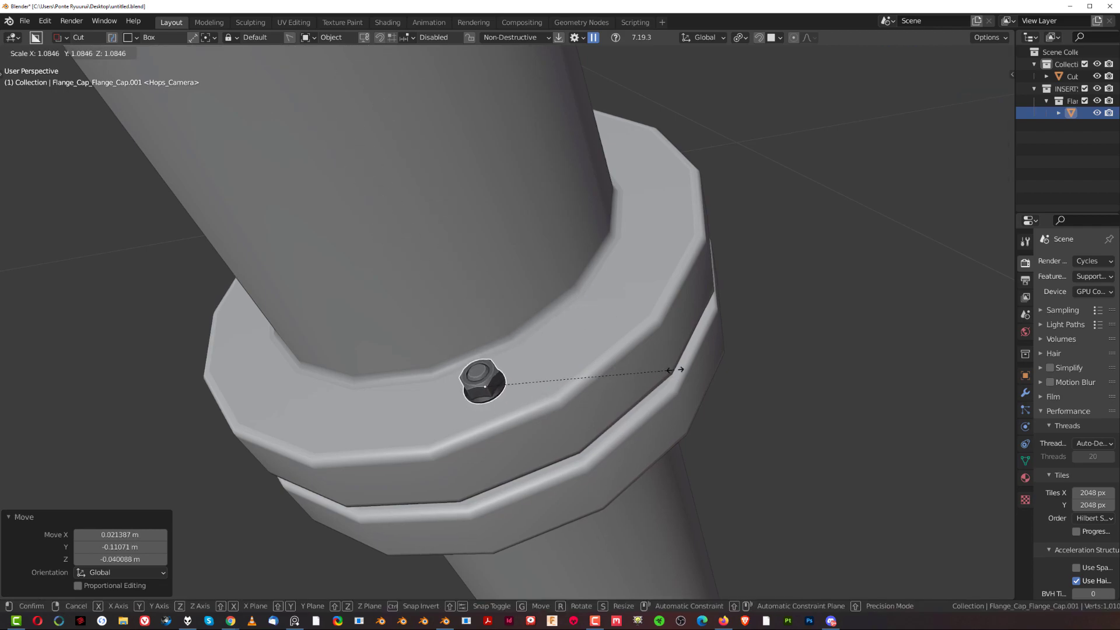
{"action": "left_click", "coordinate": [736, 362]}
{"action": "scroll", "coordinate": [660, 324], "scroll_direction": "down", "scroll_amount": 3}
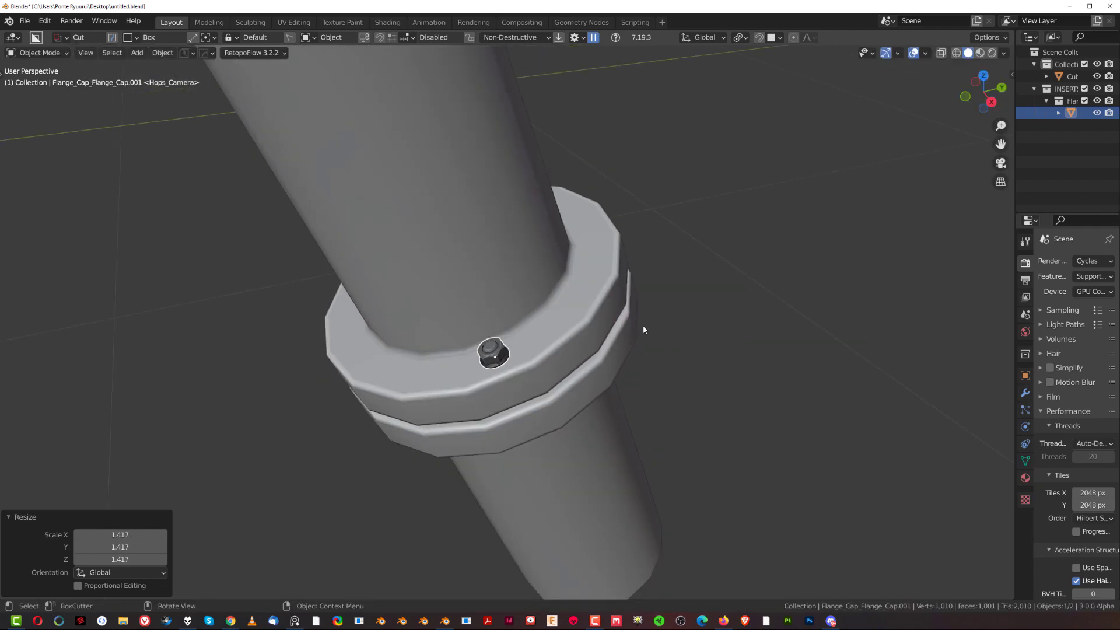
{"action": "key", "text": "q"}
{"action": "mouse_move", "coordinate": [629, 298]}
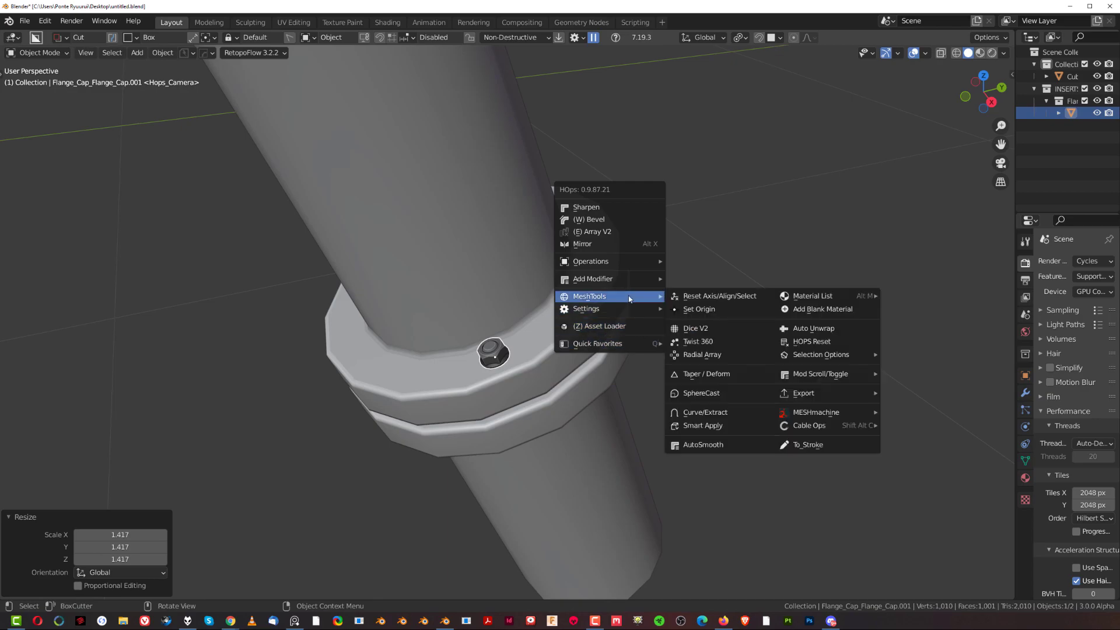
{"action": "left_click", "coordinate": [700, 354]}
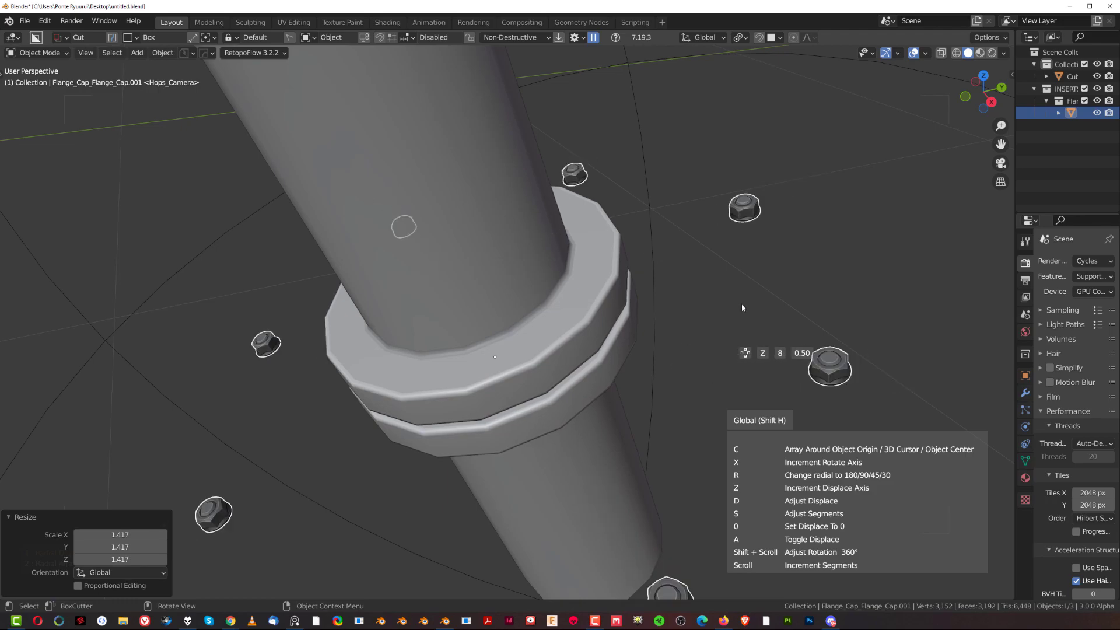
{"action": "key", "text": "Escape"}
{"action": "key", "text": "q"}
{"action": "mouse_move", "coordinate": [644, 296]}
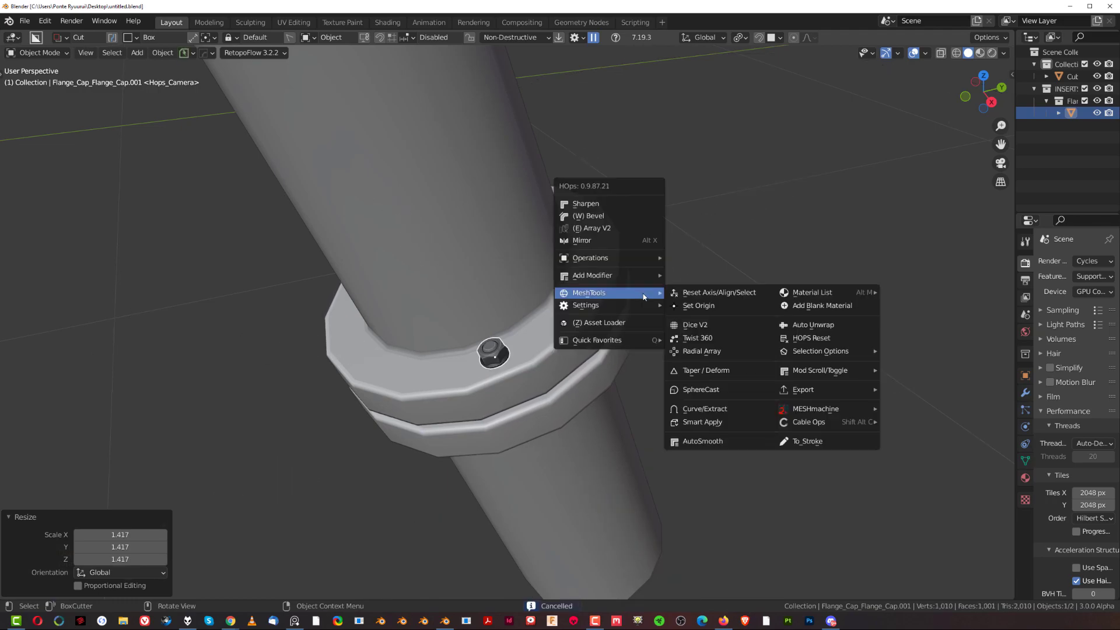
Select the pipe and bring up the HardOps Bevel adjustment for it.
{"action": "scroll", "coordinate": [548, 311], "scroll_direction": "down", "scroll_amount": 4}
{"action": "key", "text": "grave"}
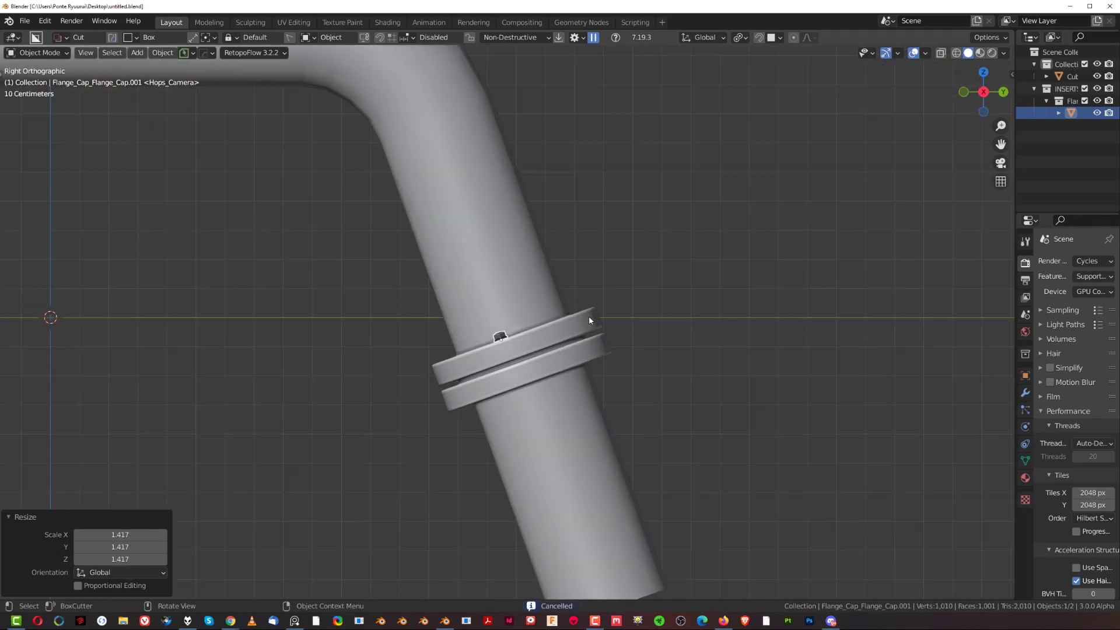
{"action": "scroll", "coordinate": [536, 359], "scroll_direction": "up", "scroll_amount": 4}
{"action": "middle_click_drag", "start_coordinate": [562, 318], "coordinate": [511, 267]}
{"action": "left_click", "coordinate": [529, 284]}
{"action": "key", "text": "q"}
{"action": "left_click", "coordinate": [504, 210]}
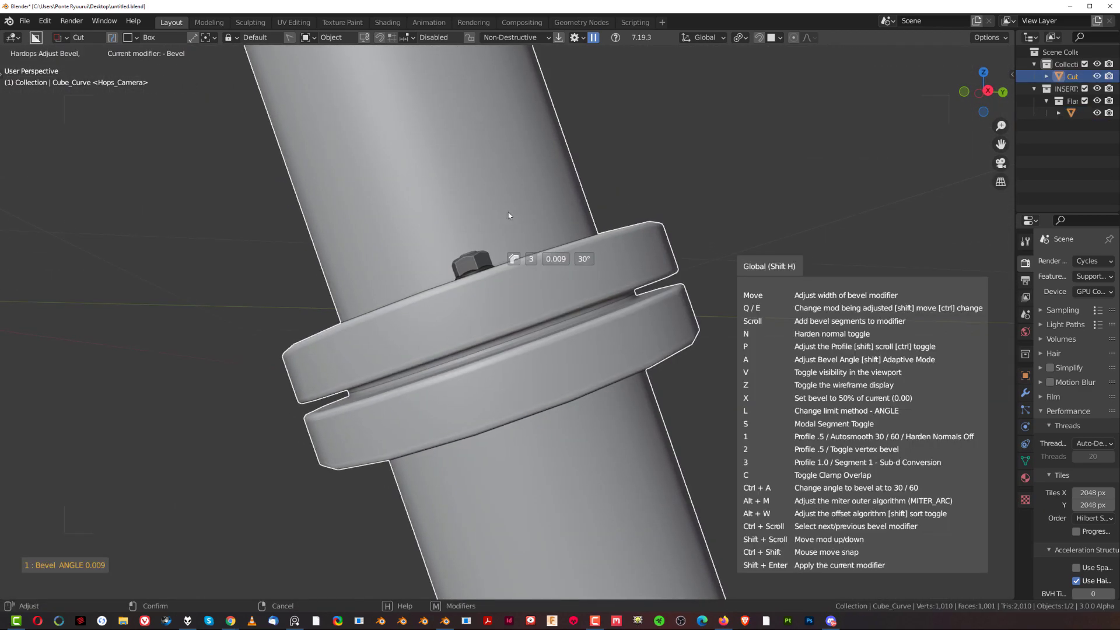
{"action": "left_click", "coordinate": [513, 217]}
{"action": "scroll", "coordinate": [514, 218], "scroll_direction": "down", "scroll_amount": 3}
{"action": "middle_click_drag", "start_coordinate": [484, 243], "coordinate": [577, 318]}
{"action": "scroll", "coordinate": [540, 328], "scroll_direction": "up", "scroll_amount": 3}
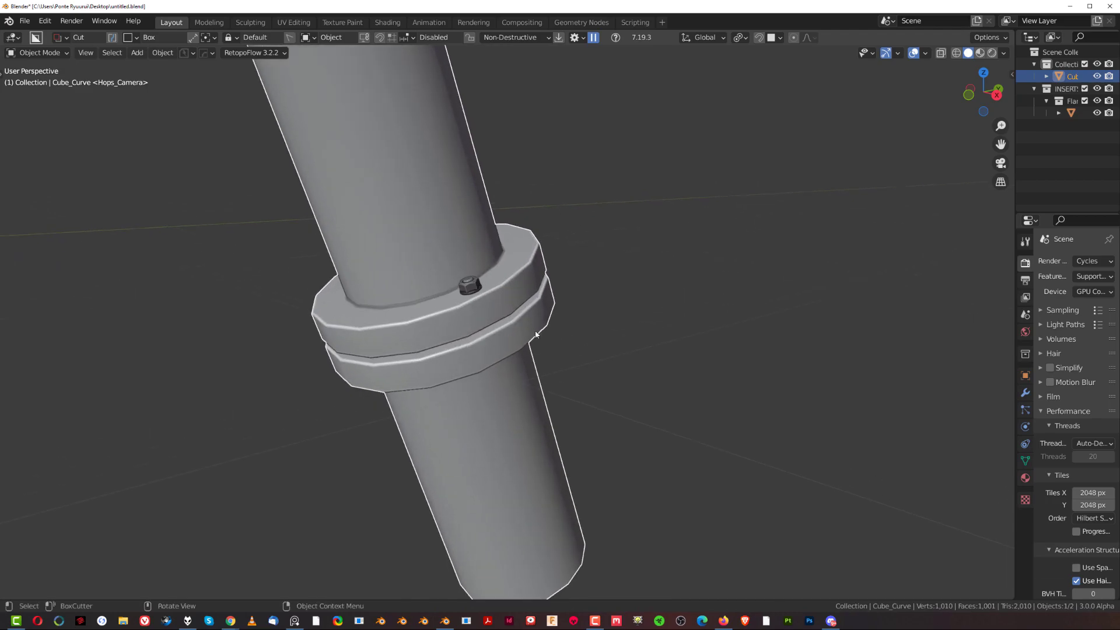
In Edit Mode, select the outer edge loops of the flange's upper and lower faces and set the pipe's origin to them.
{"action": "scroll", "coordinate": [505, 291], "scroll_direction": "down", "scroll_amount": 3}
{"action": "key", "text": "grave"}
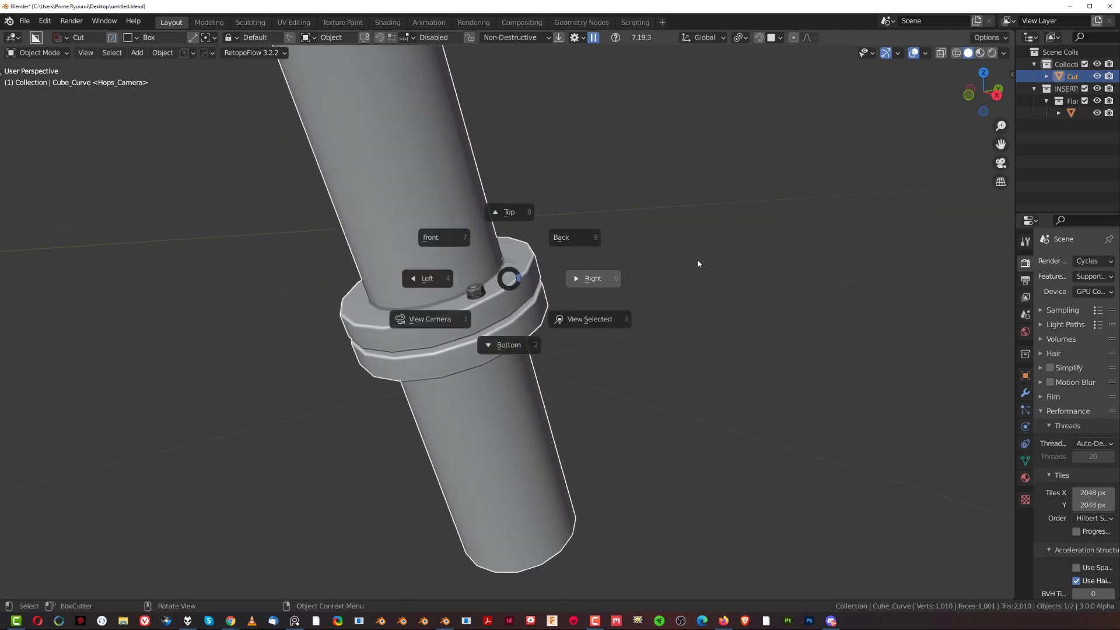
{"action": "left_click", "coordinate": [698, 259]}
{"action": "scroll", "coordinate": [625, 357], "scroll_direction": "down", "scroll_amount": 2}
{"action": "middle_click_drag", "start_coordinate": [625, 357], "coordinate": [516, 349]}
{"action": "key", "text": "Tab"}
{"action": "scroll", "coordinate": [516, 349], "scroll_direction": "up", "scroll_amount": 4}
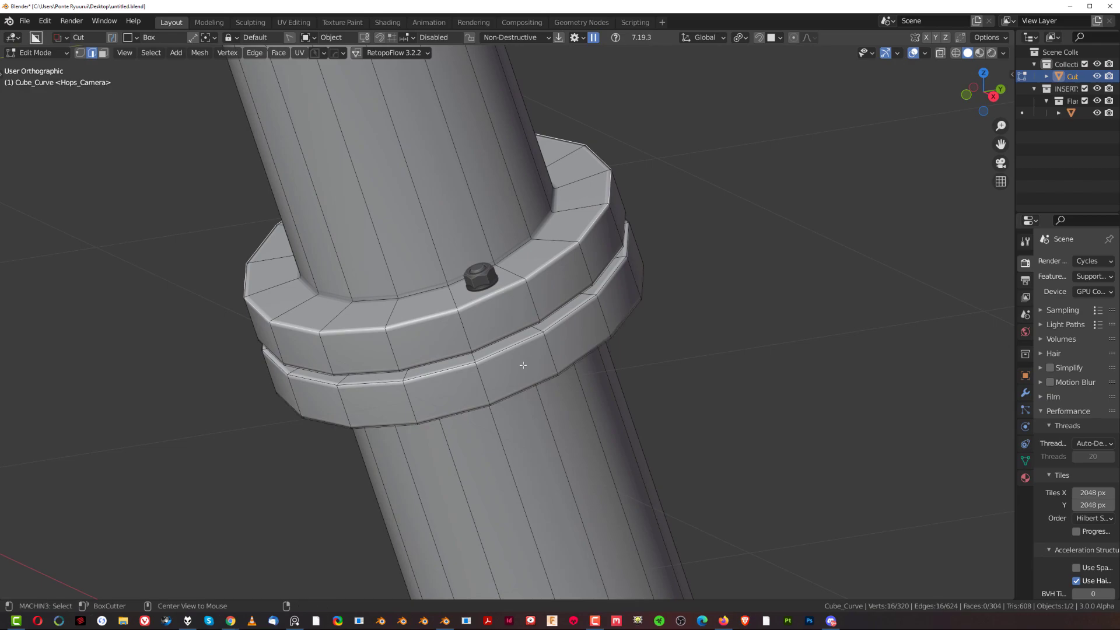
{"action": "key", "text": "shift+s"}
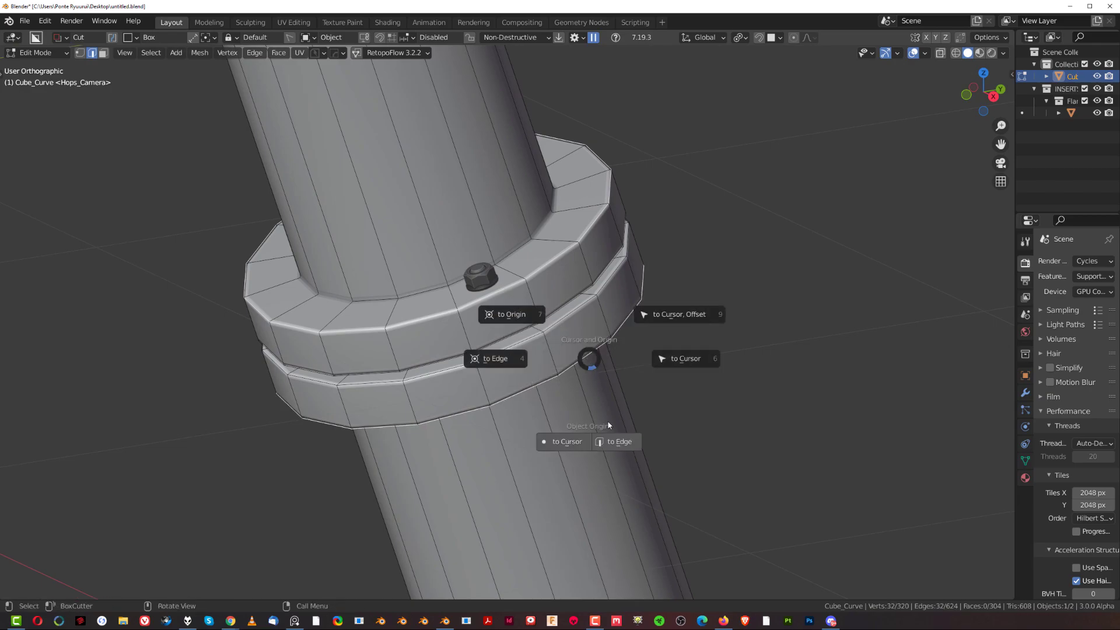
{"action": "left_click", "coordinate": [623, 439]}
{"action": "left_click", "coordinate": [627, 383]}
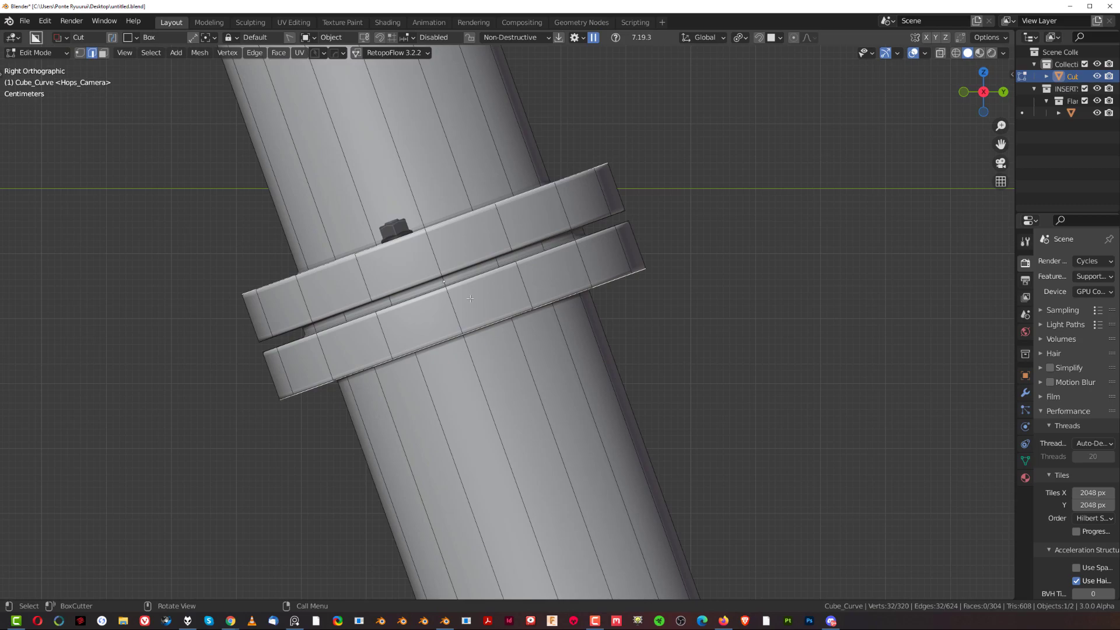
{"action": "key", "text": "Tab"}
Snap the 3D cursor to the pipe's origin at the centre of the flange.
{"action": "scroll", "coordinate": [513, 321], "scroll_direction": "down", "scroll_amount": 3}
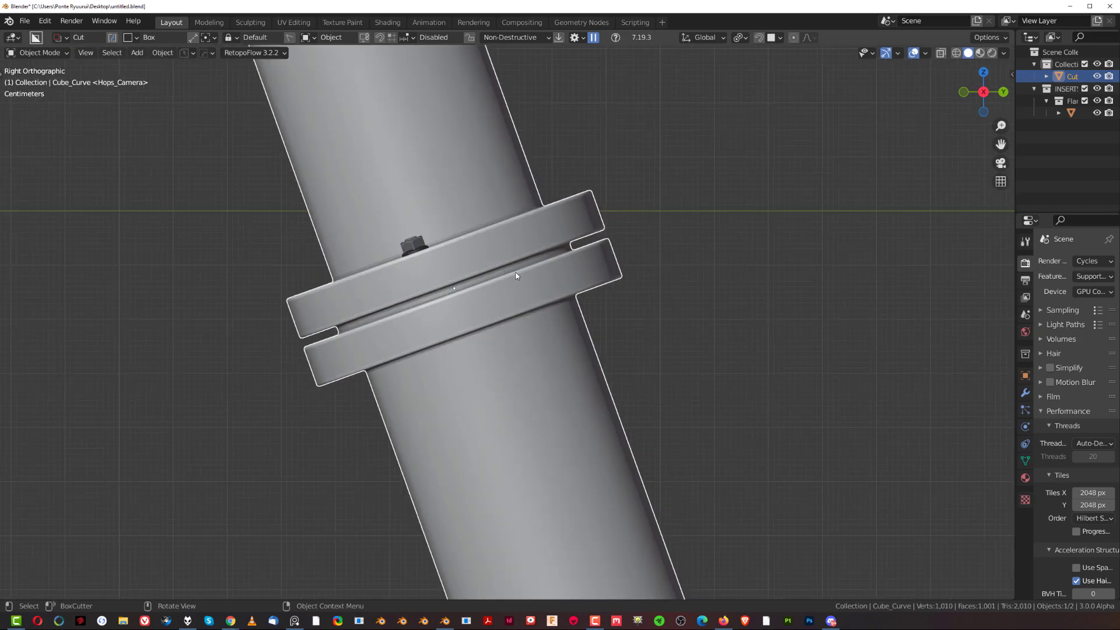
{"action": "key", "text": "shift+s"}
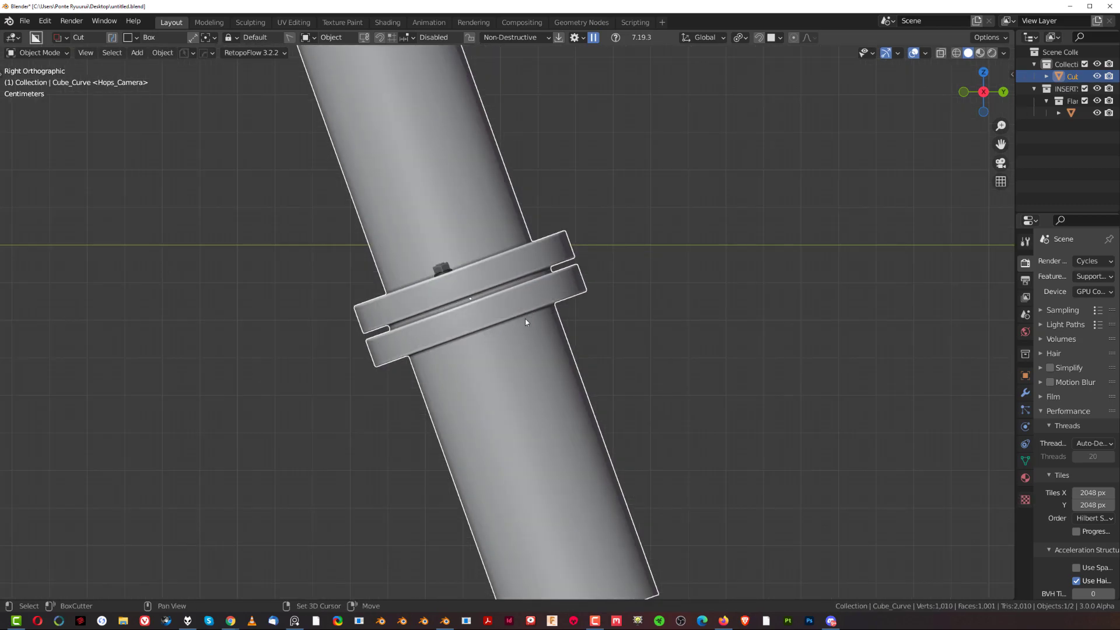
{"action": "key", "text": "shift+s"}
{"action": "left_click", "coordinate": [465, 291]}
{"action": "scroll", "coordinate": [466, 298], "scroll_direction": "up", "scroll_amount": 3}
{"action": "scroll", "coordinate": [473, 295], "scroll_direction": "down", "scroll_amount": 2}
Create a HardOps Radial Array of the bolt around the 3D cursor with 8 segments and a displacement of 0.
{"action": "middle_click_drag", "start_coordinate": [472, 295], "coordinate": [691, 315]}
{"action": "scroll", "coordinate": [660, 299], "scroll_direction": "up", "scroll_amount": 2}
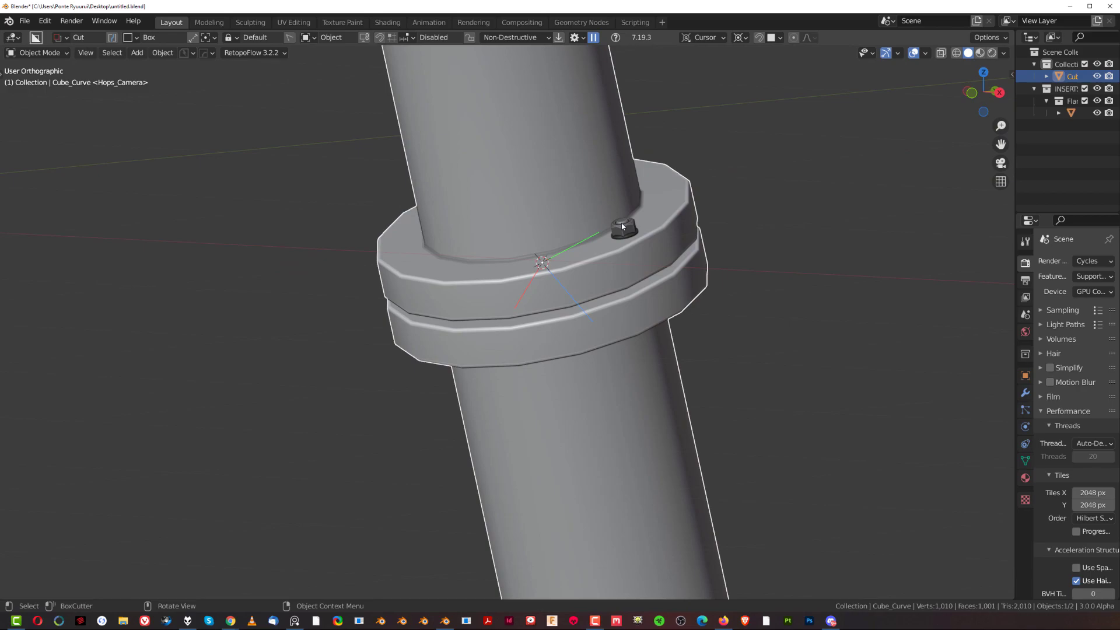
{"action": "left_click", "coordinate": [624, 233]}
{"action": "middle_click_drag", "start_coordinate": [618, 267], "coordinate": [490, 362], "text": "shift"}
{"action": "scroll", "coordinate": [568, 320], "scroll_direction": "up", "scroll_amount": 2}
{"action": "key", "text": "q"}
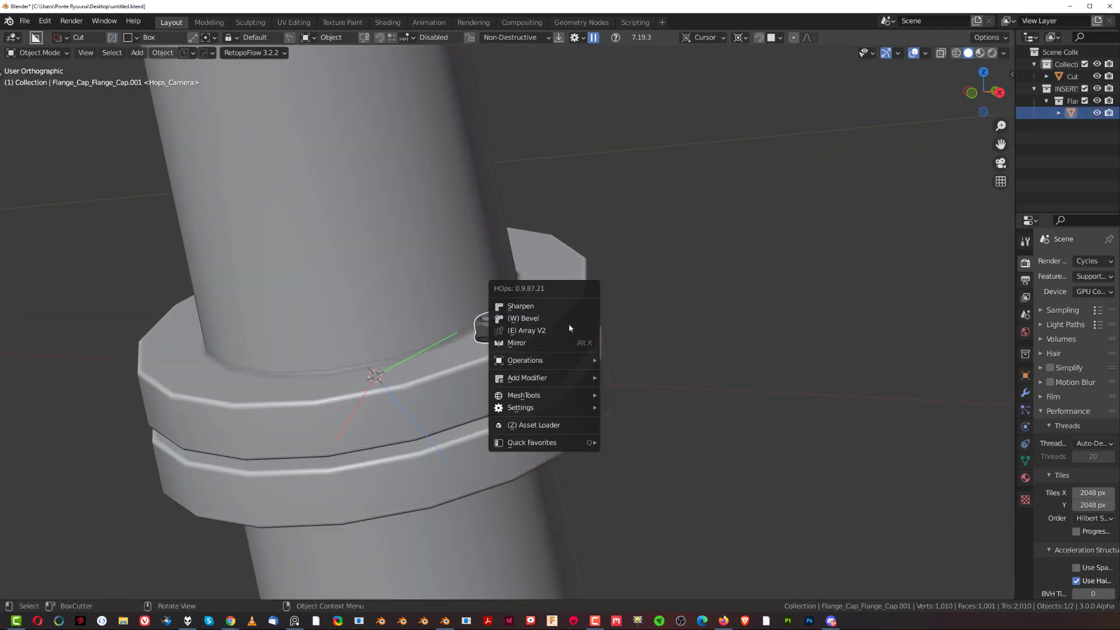
{"action": "mouse_move", "coordinate": [546, 400]}
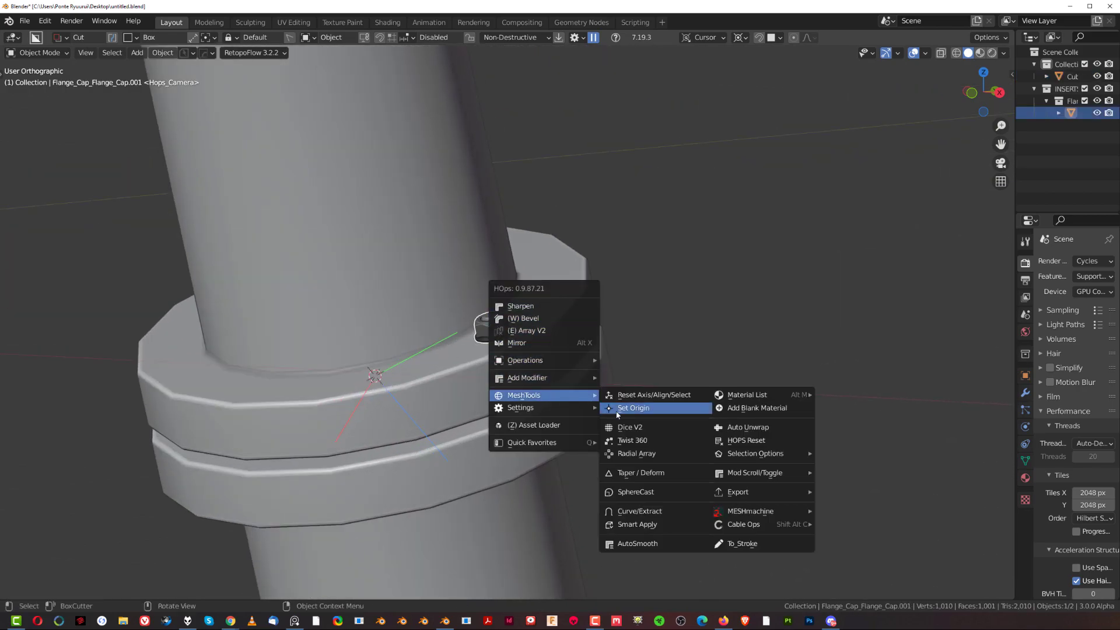
{"action": "left_click", "coordinate": [649, 454]}
{"action": "left_click", "coordinate": [649, 453]}
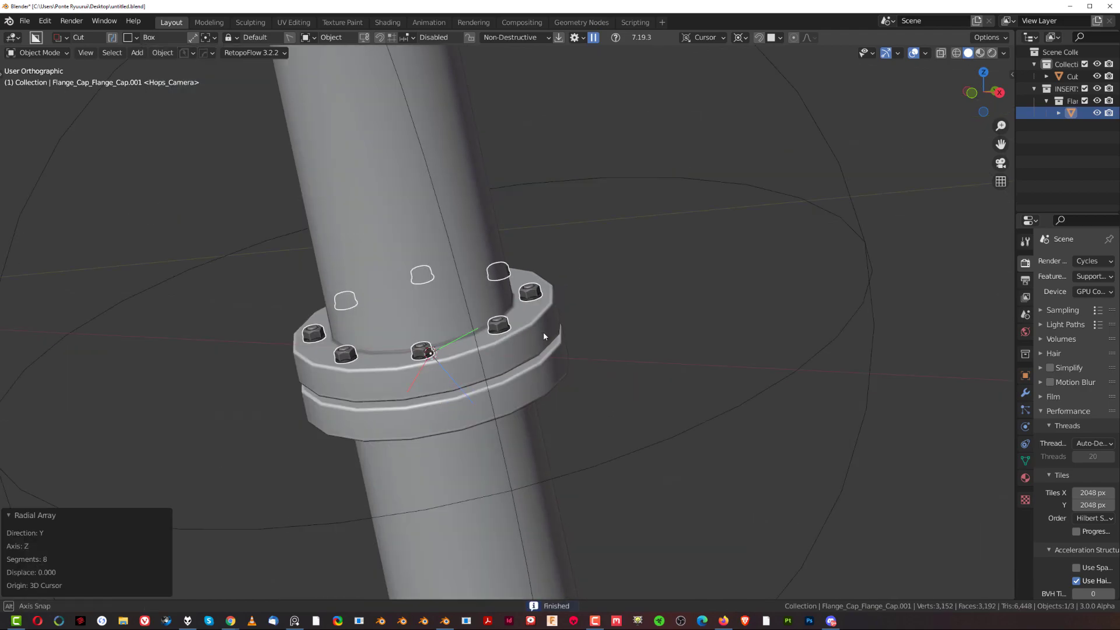
Reset the transform orientation to Global and mirror the bolt array onto the flange's underside with the HardOps Mirror.
{"action": "middle_click_drag", "start_coordinate": [544, 331], "coordinate": [550, 236]}
{"action": "middle_click_drag", "start_coordinate": [388, 331], "coordinate": [545, 382]}
{"action": "scroll", "coordinate": [509, 350], "scroll_direction": "up", "scroll_amount": 2}
{"action": "middle_click_drag", "start_coordinate": [509, 350], "coordinate": [548, 327]}
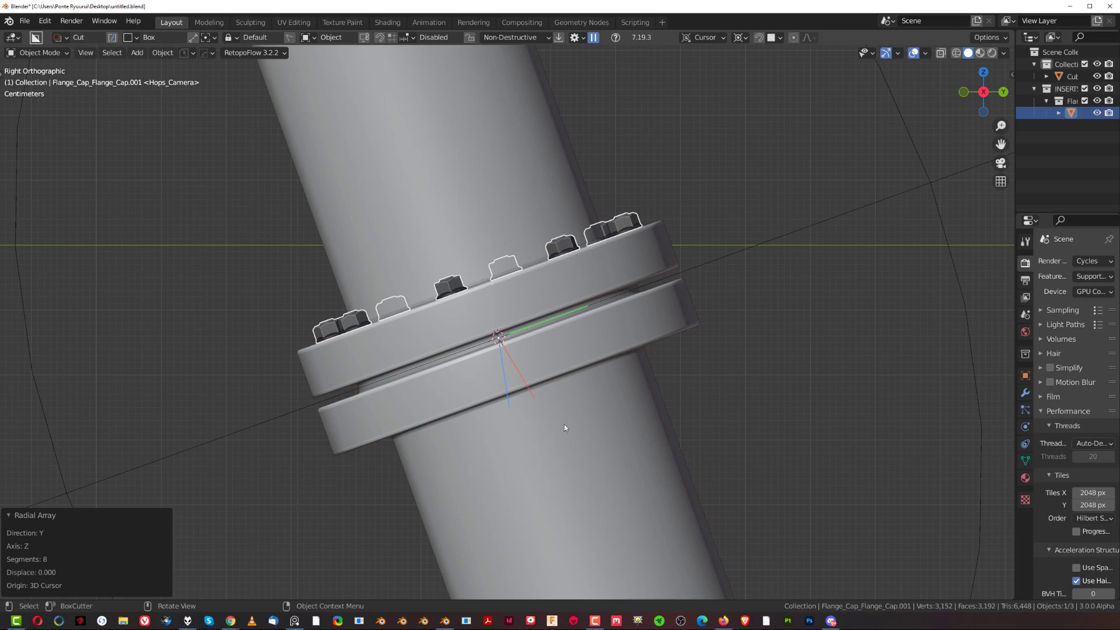
{"action": "left_click", "coordinate": [740, 37]}
{"action": "left_click", "coordinate": [768, 77]}
{"action": "left_click", "coordinate": [717, 41]}
{"action": "key", "text": "alt+x"}
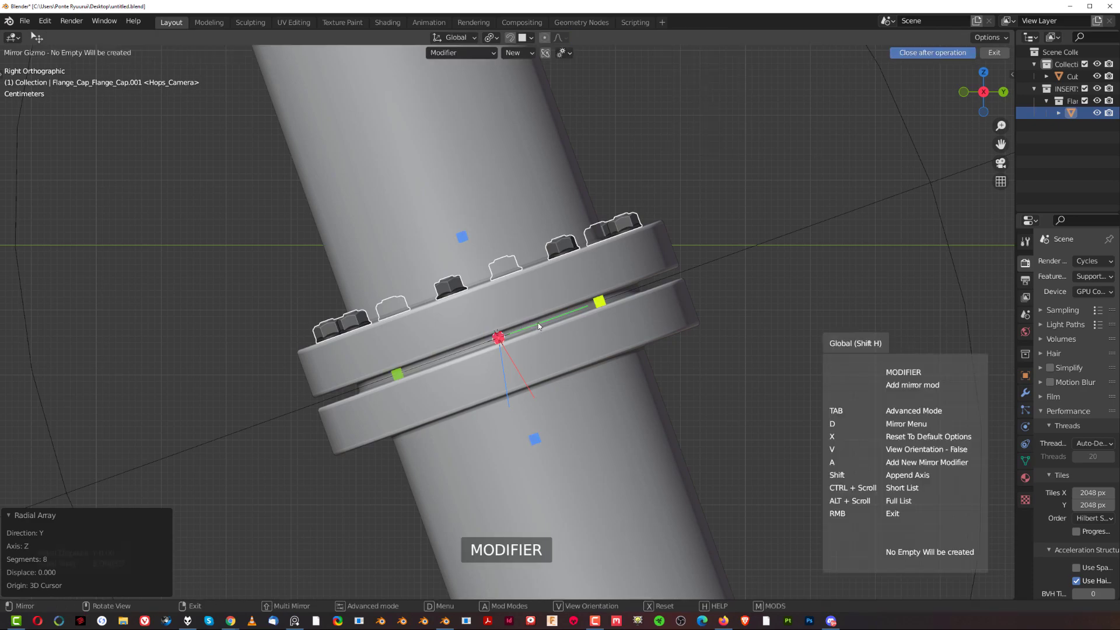
{"action": "middle_click_drag", "start_coordinate": [598, 303], "coordinate": [694, 199]}
{"action": "left_click", "coordinate": [464, 234]}
{"action": "left_click", "coordinate": [628, 217]}
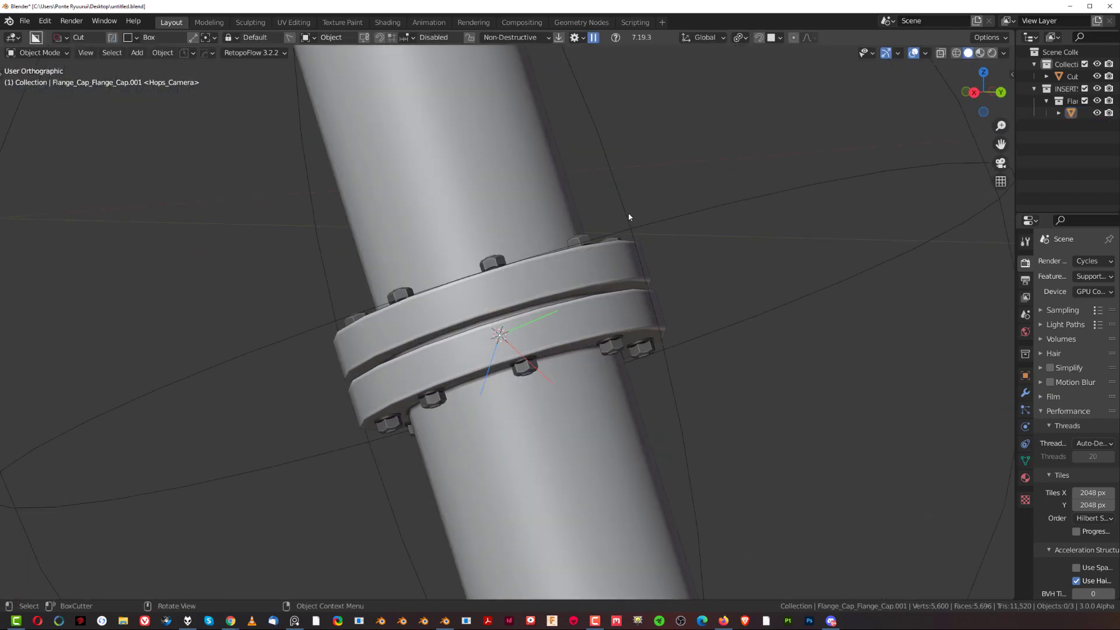
Inspect the bolted flange on the bent pipe from several angles.
{"action": "key", "text": "KP_3"}
{"action": "scroll", "coordinate": [605, 318], "scroll_direction": "down", "scroll_amount": 3}
{"action": "middle_click_drag", "start_coordinate": [395, 353], "coordinate": [661, 297]}
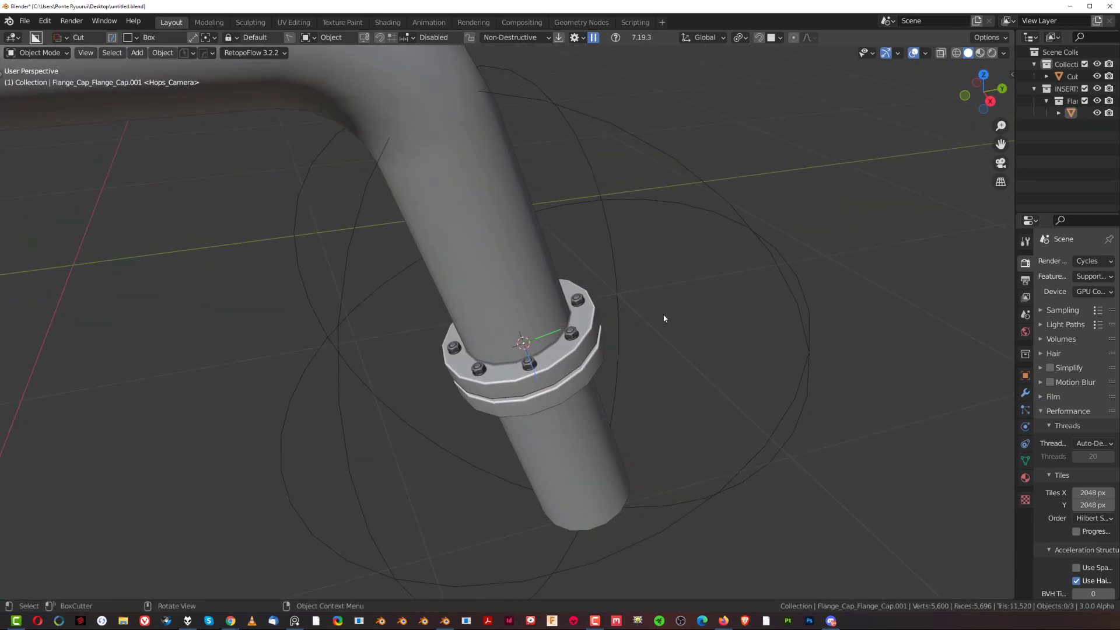
{"action": "middle_click_drag", "start_coordinate": [621, 363], "coordinate": [607, 288]}
{"action": "scroll", "coordinate": [579, 252], "scroll_direction": "up", "scroll_amount": 3}
{"action": "middle_click_drag", "start_coordinate": [580, 252], "coordinate": [532, 355], "text": "shift"}
{"action": "scroll", "coordinate": [496, 289], "scroll_direction": "up", "scroll_amount": 1}
Select the bolt array, examine it up close, and isolate it in local view.
{"action": "left_click", "coordinate": [460, 283]}
{"action": "scroll", "coordinate": [461, 283], "scroll_direction": "up", "scroll_amount": 3}
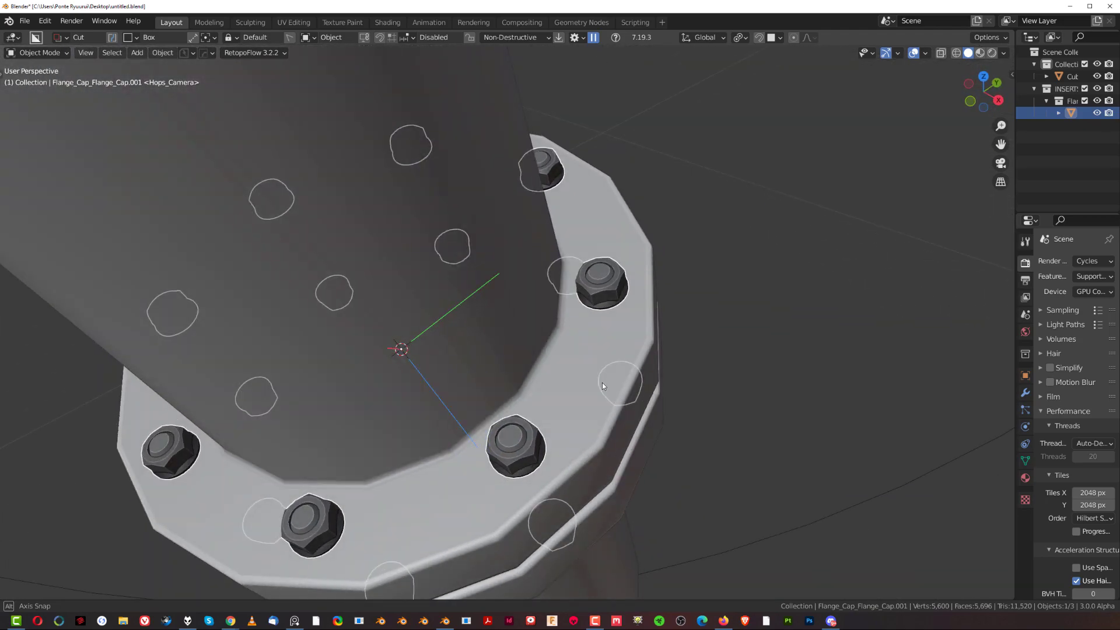
{"action": "middle_click_drag", "start_coordinate": [603, 386], "coordinate": [616, 399]}
{"action": "scroll", "coordinate": [493, 417], "scroll_direction": "down", "scroll_amount": 5}
{"action": "middle_click_drag", "start_coordinate": [525, 408], "coordinate": [561, 380]}
{"action": "scroll", "coordinate": [572, 351], "scroll_direction": "up", "scroll_amount": 4}
{"action": "scroll", "coordinate": [586, 368], "scroll_direction": "up", "scroll_amount": 4}
{"action": "scroll", "coordinate": [546, 369], "scroll_direction": "down", "scroll_amount": 3}
{"action": "key", "text": "KP_Divide"}
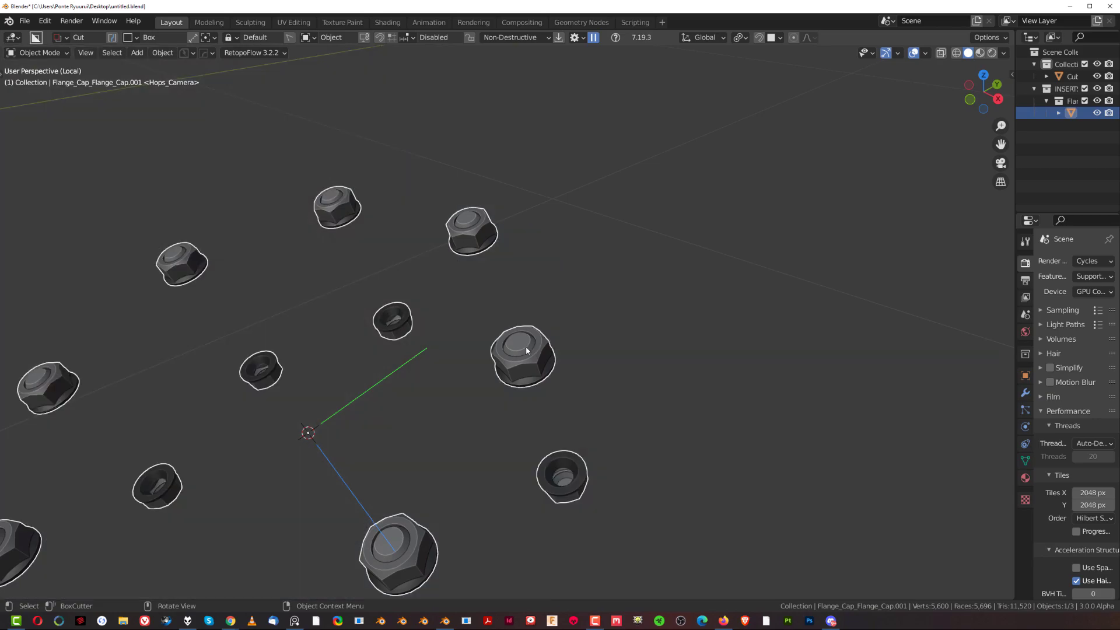
Reveal the hidden faces of the bolt mesh in Edit Mode and return to Object Mode.
{"action": "scroll", "coordinate": [522, 348], "scroll_direction": "up", "scroll_amount": 3}
{"action": "middle_click_drag", "start_coordinate": [522, 348], "coordinate": [452, 361], "text": "shift"}
{"action": "scroll", "coordinate": [485, 326], "scroll_direction": "up", "scroll_amount": 2}
{"action": "key", "text": "Tab"}
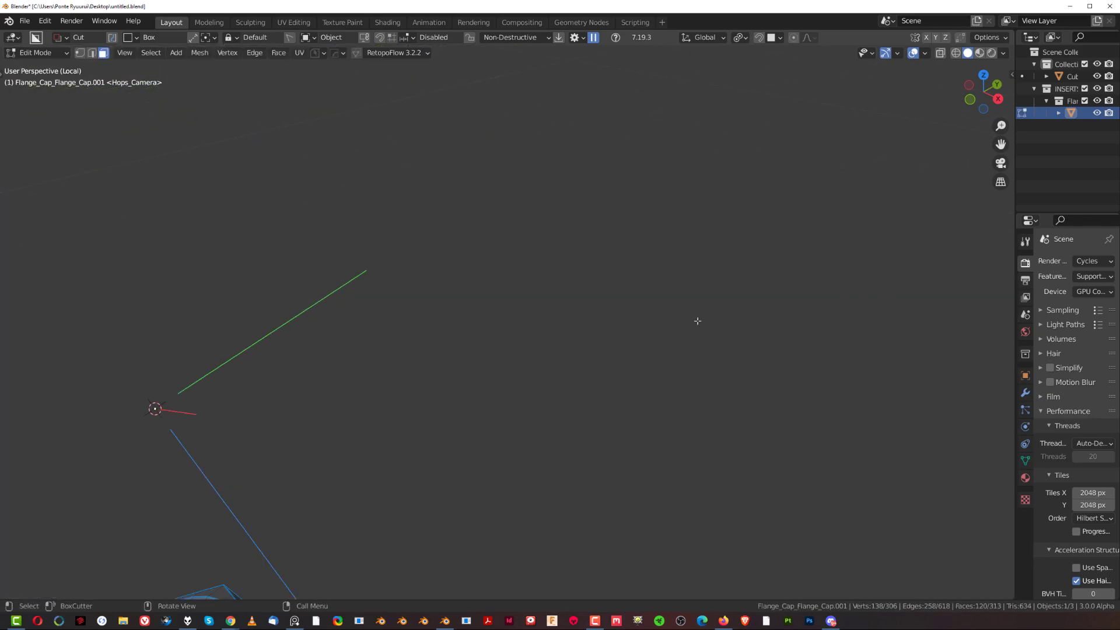
{"action": "middle_click_drag", "start_coordinate": [438, 501], "coordinate": [622, 318], "text": "shift"}
{"action": "middle_click_drag", "start_coordinate": [622, 318], "coordinate": [645, 280]}
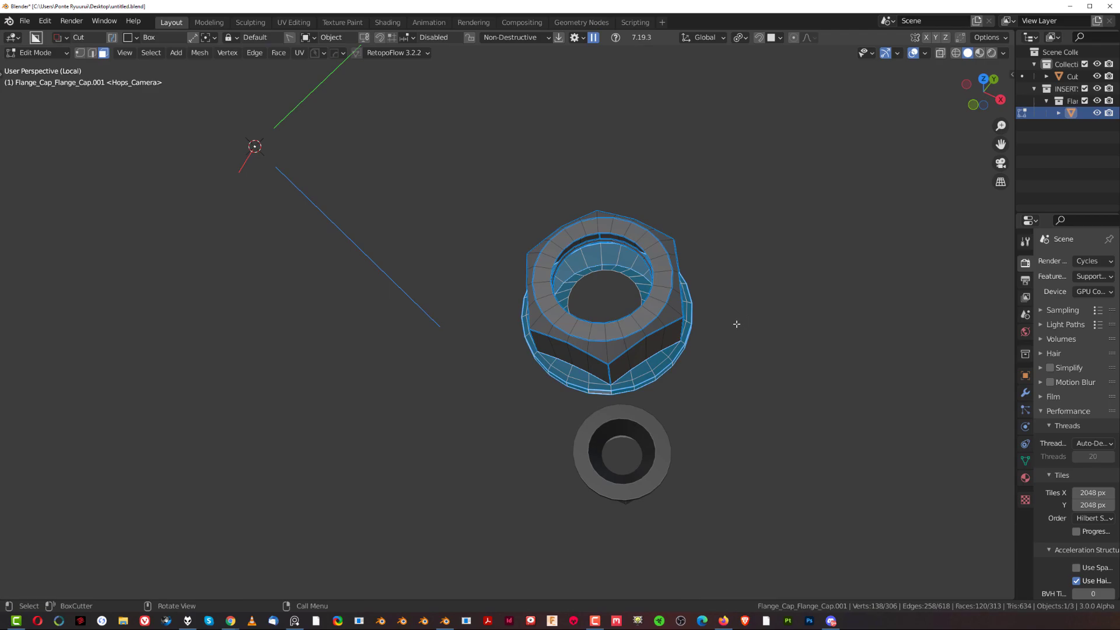
{"action": "key", "text": "alt+h"}
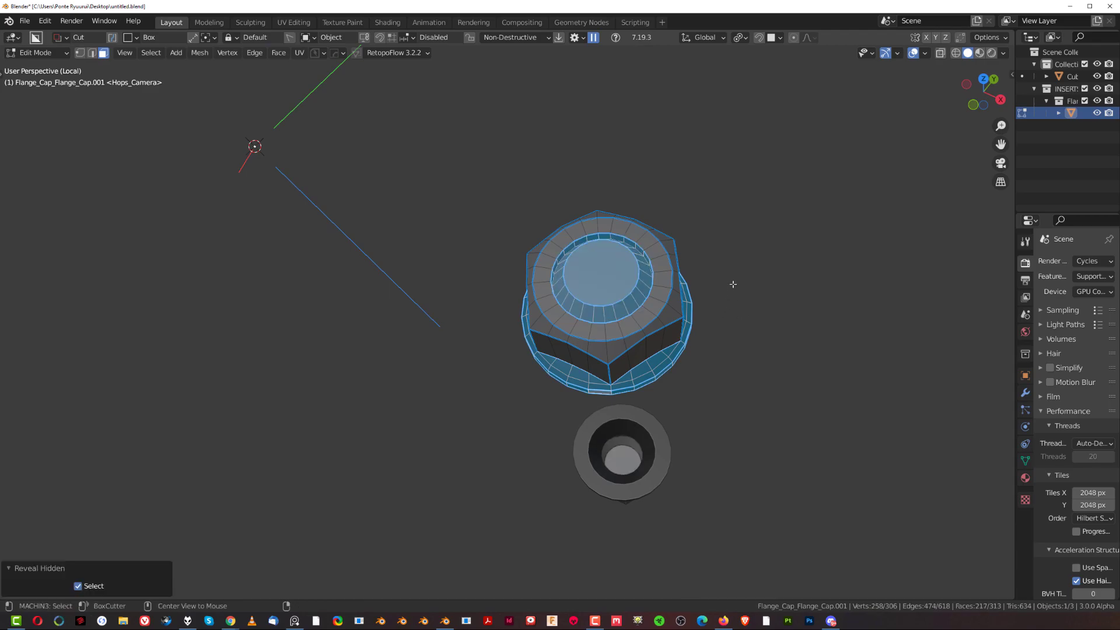
{"action": "key", "text": "Tab"}
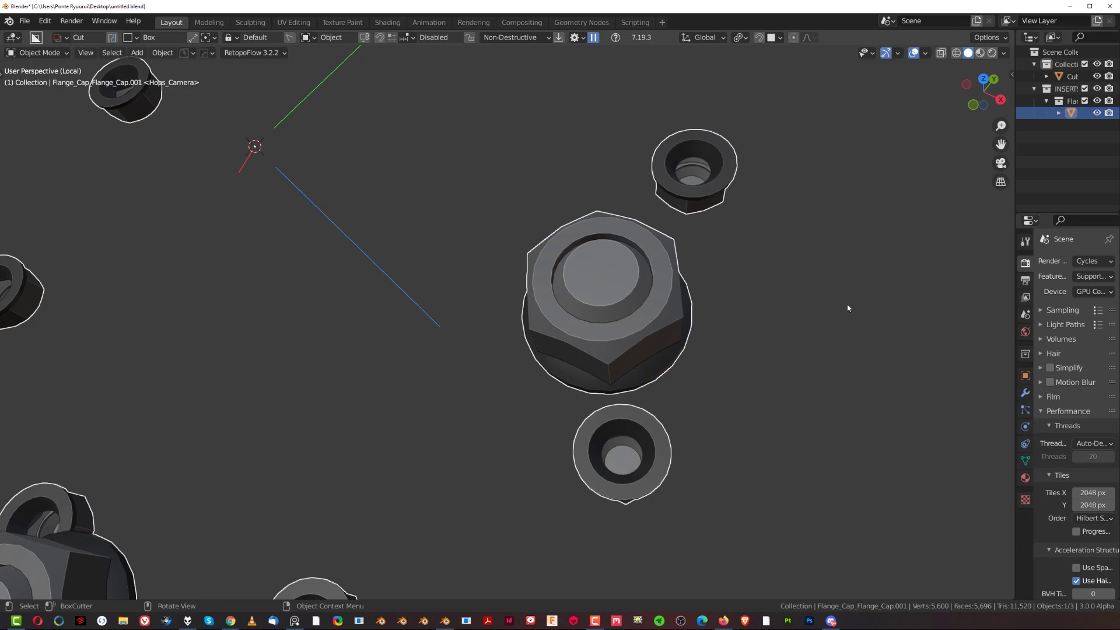
Exit local view and show the flange in right orthographic view.
{"action": "middle_click_drag", "start_coordinate": [794, 320], "coordinate": [707, 312]}
{"action": "scroll", "coordinate": [708, 312], "scroll_direction": "down", "scroll_amount": 5}
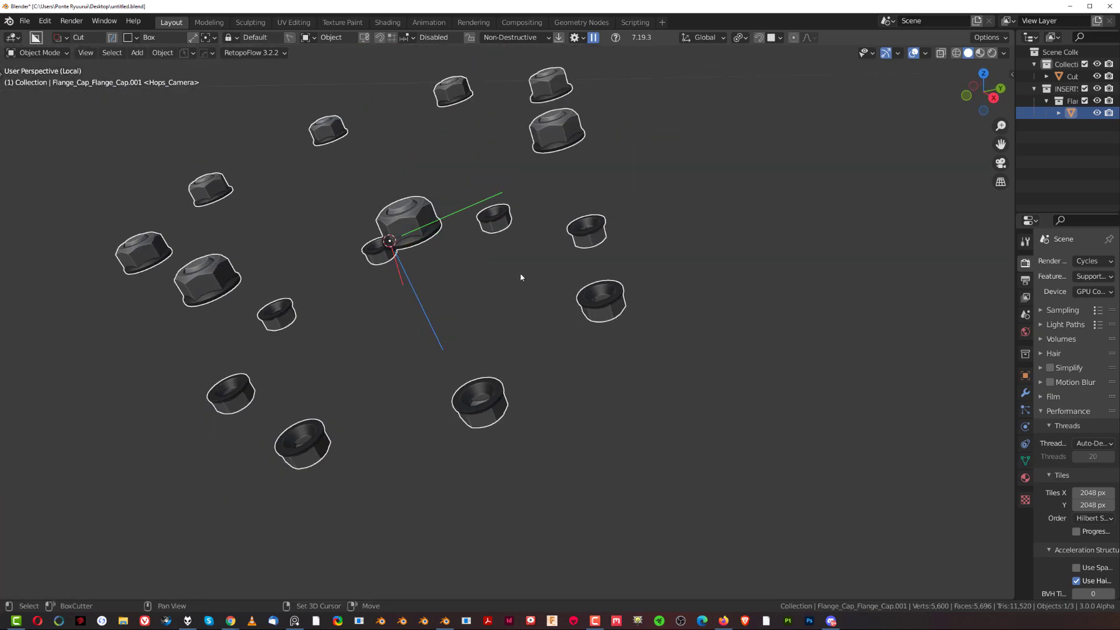
{"action": "middle_click_drag", "start_coordinate": [520, 278], "coordinate": [898, 373], "text": "shift"}
{"action": "key", "text": "KP_Divide"}
{"action": "key", "text": "KP_3"}
{"action": "key", "text": "KP_5"}
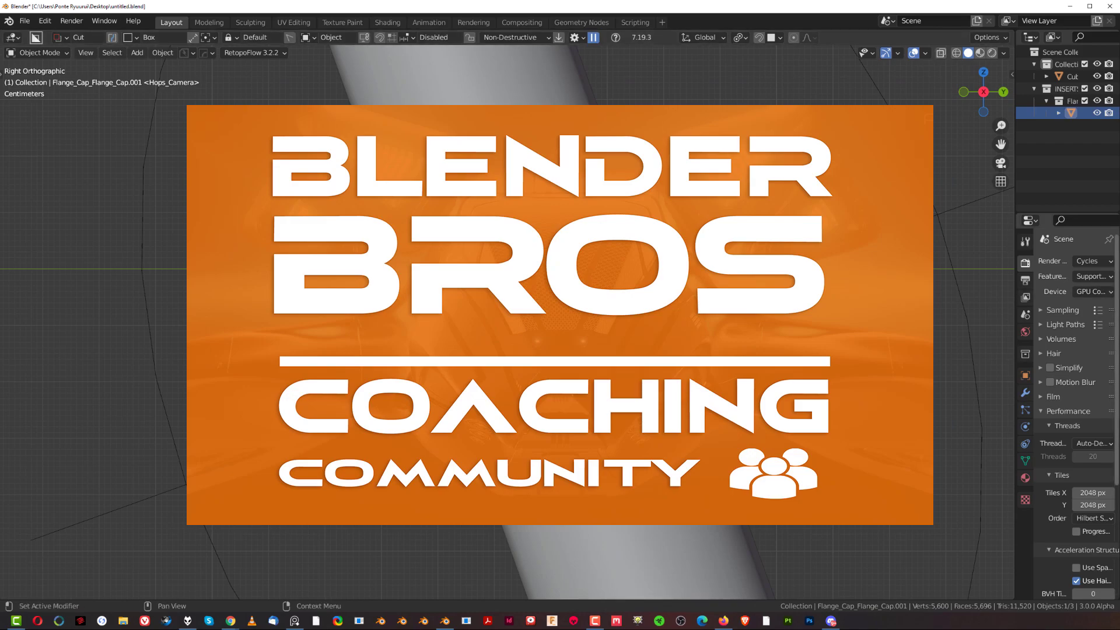